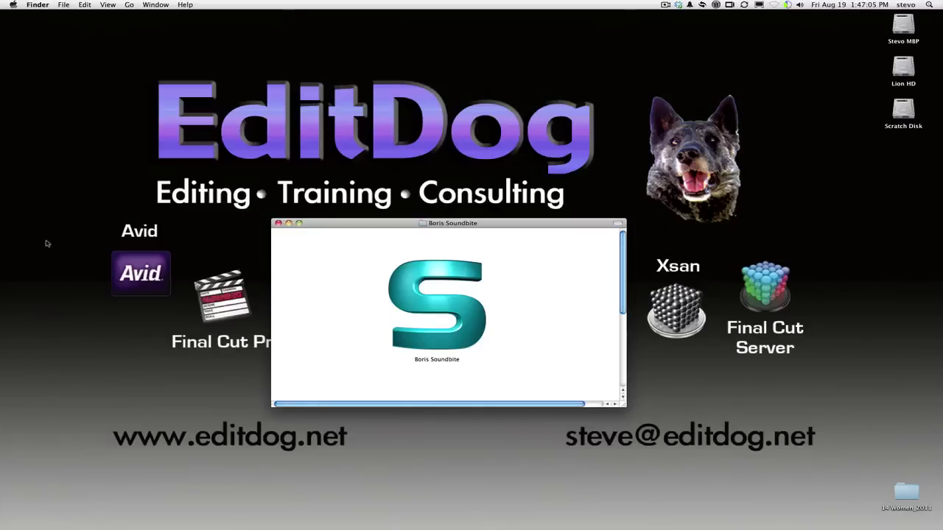
Look through the master clips and their log notes in the browser of the Final Cut Pro project
{"action": "mouse_move", "coordinate": [396, 526]}
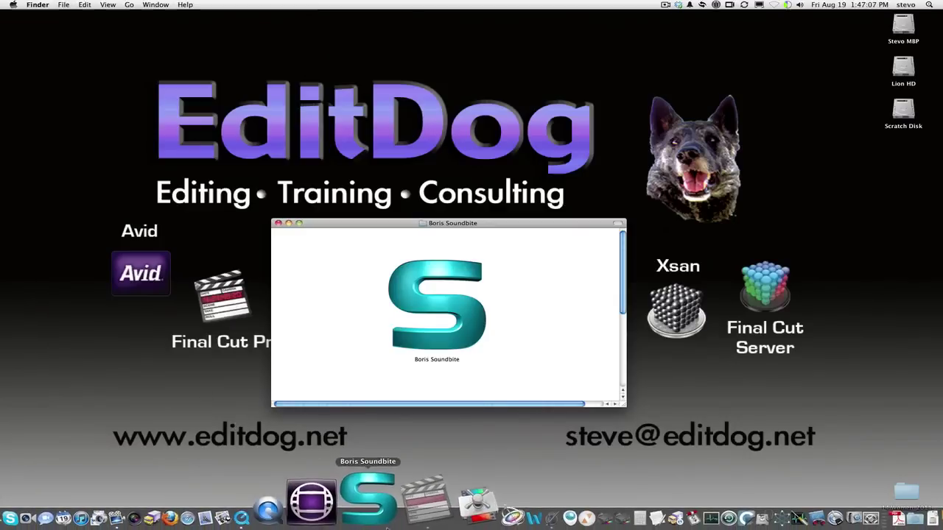
{"action": "left_click", "coordinate": [395, 508]}
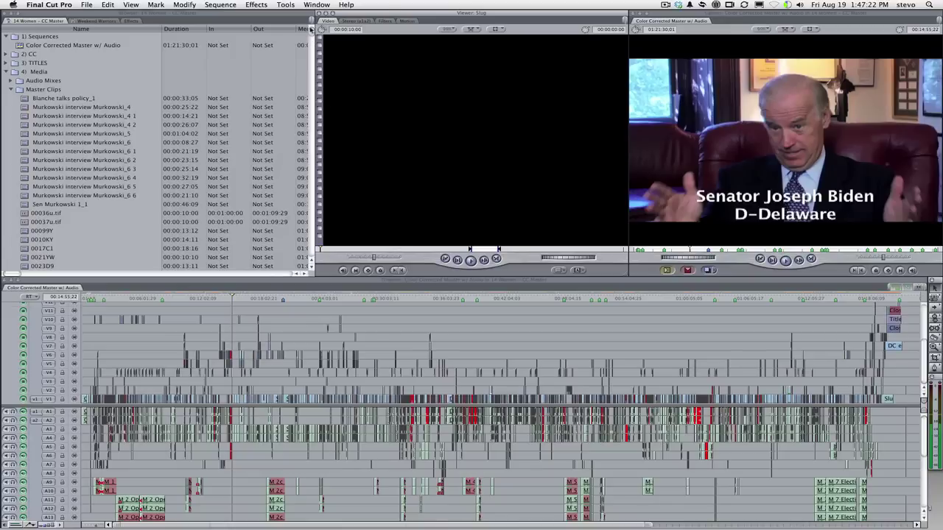
{"action": "left_click_drag", "start_coordinate": [311, 30], "coordinate": [299, 108]}
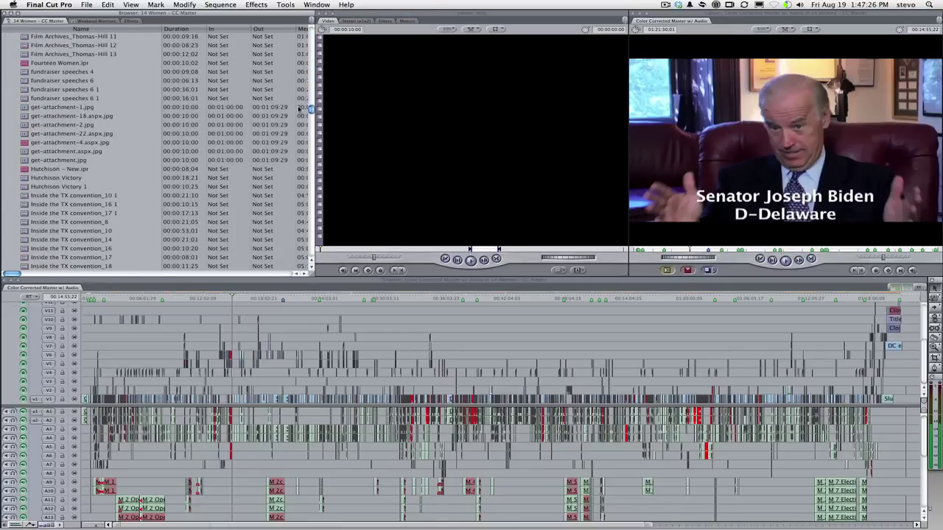
{"action": "scroll", "coordinate": [257, 97], "scroll_direction": "right", "scroll_amount": 5}
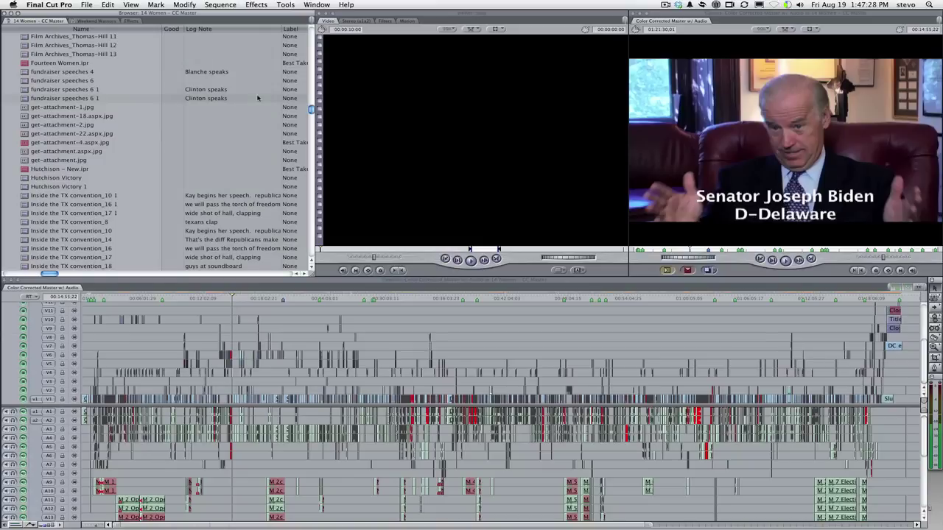
{"action": "scroll", "coordinate": [257, 98], "scroll_direction": "down", "scroll_amount": 7}
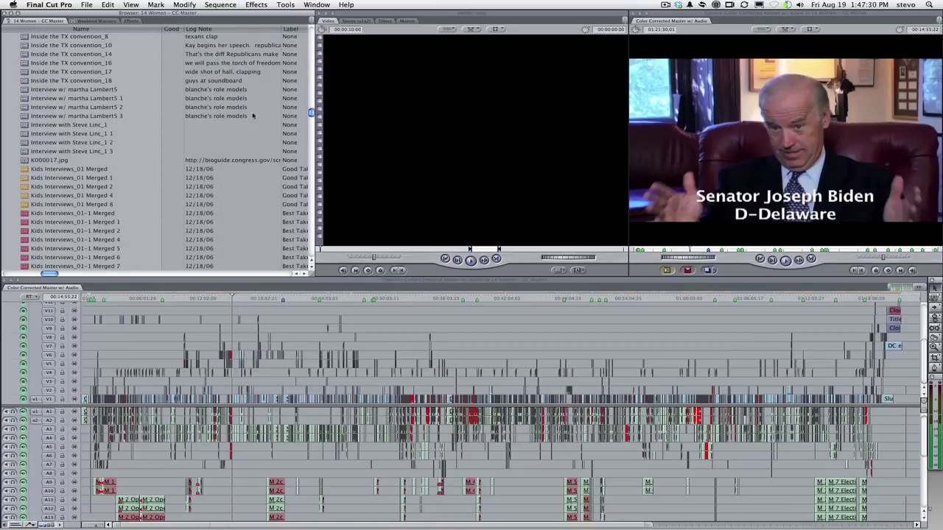
{"action": "scroll", "coordinate": [252, 115], "scroll_direction": "up", "scroll_amount": 3}
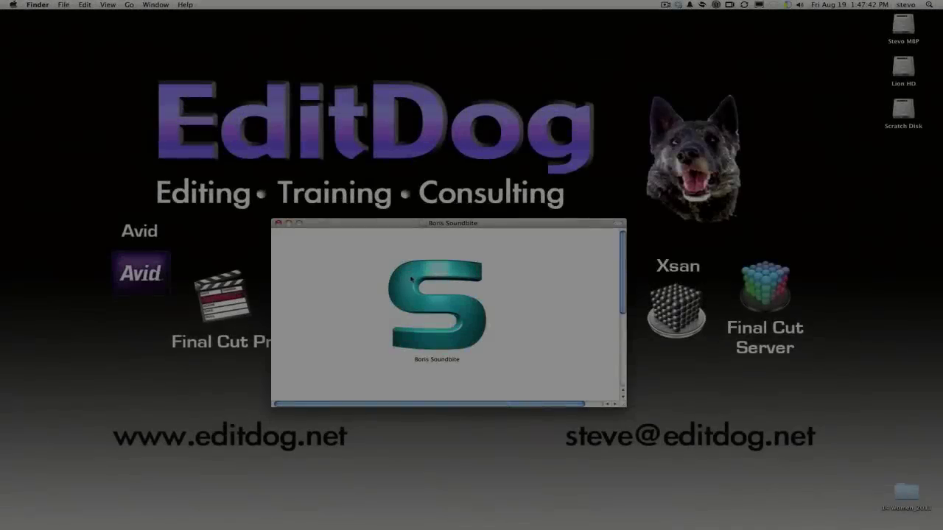
Launch Boris Soundbite and add the Final Cut Pro project 14 Women - CC Master, using North American English and mixing all channels together
{"action": "double_click", "coordinate": [434, 305]}
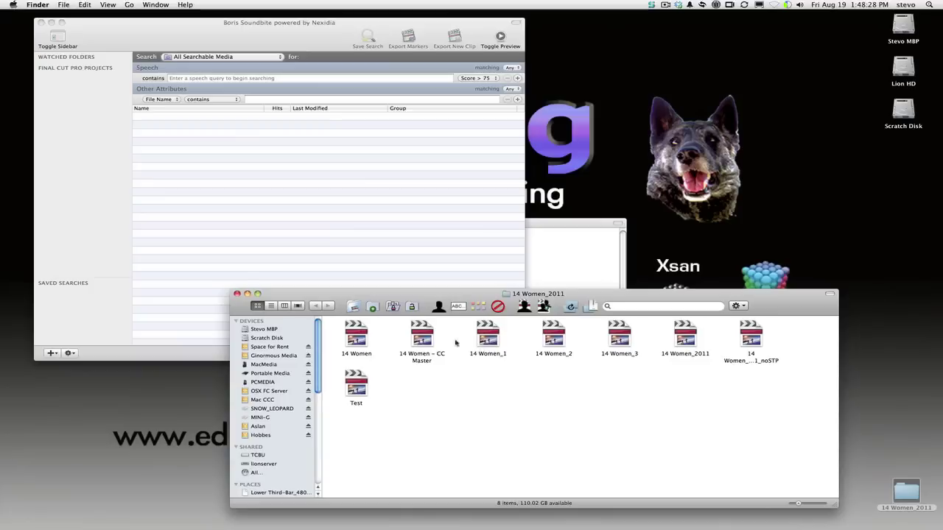
{"action": "left_click_drag", "start_coordinate": [421, 339], "coordinate": [223, 149]}
{"action": "left_click", "coordinate": [52, 353]}
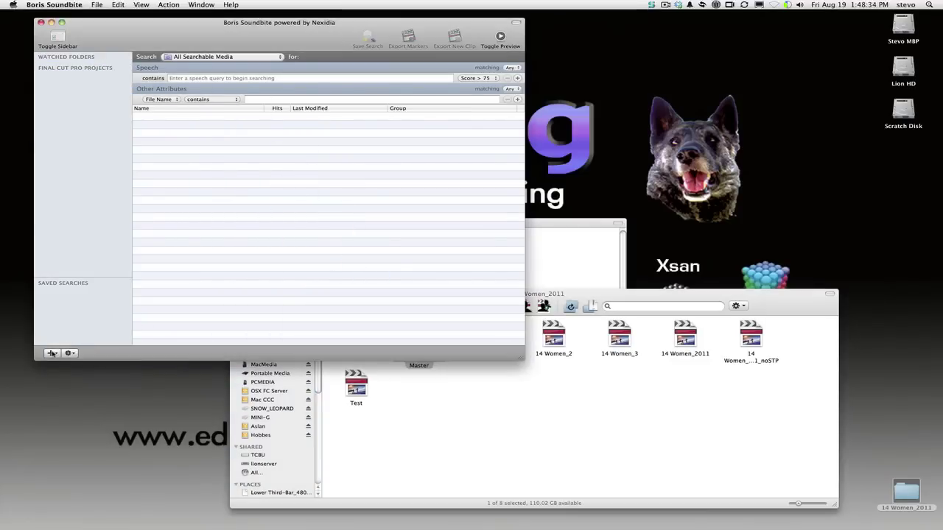
{"action": "left_click", "coordinate": [53, 353]}
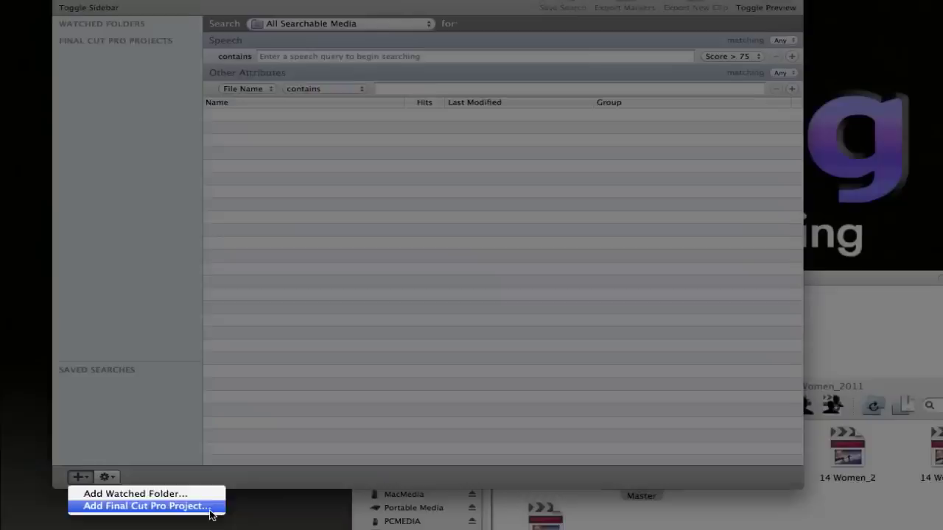
{"action": "left_click", "coordinate": [217, 508]}
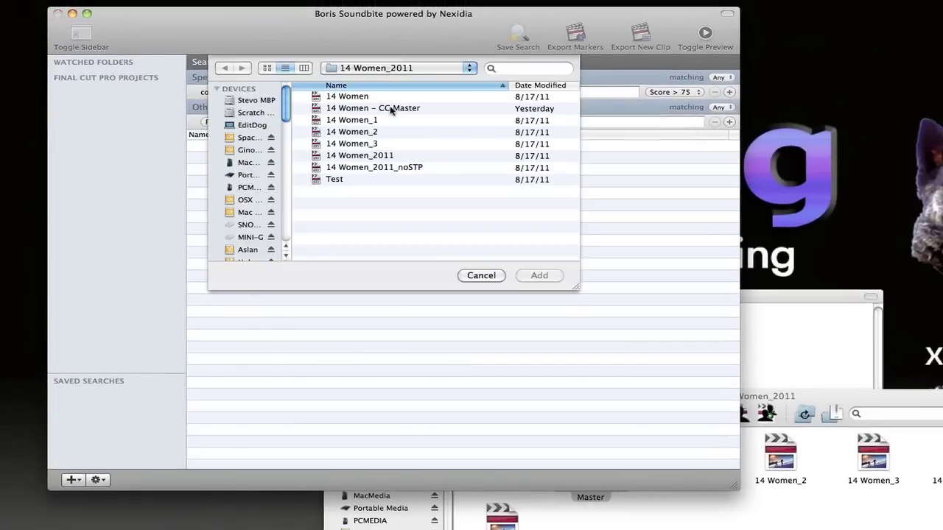
{"action": "double_click", "coordinate": [390, 109]}
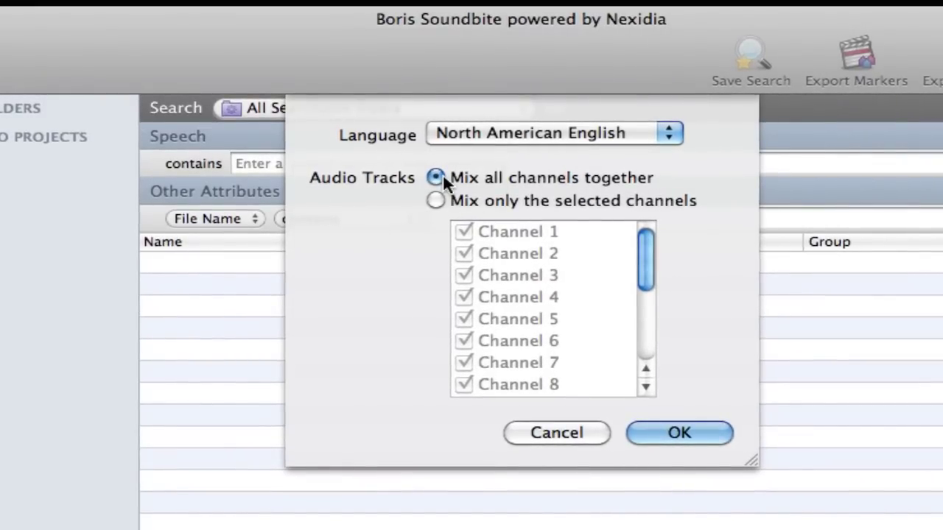
{"action": "left_click", "coordinate": [701, 434]}
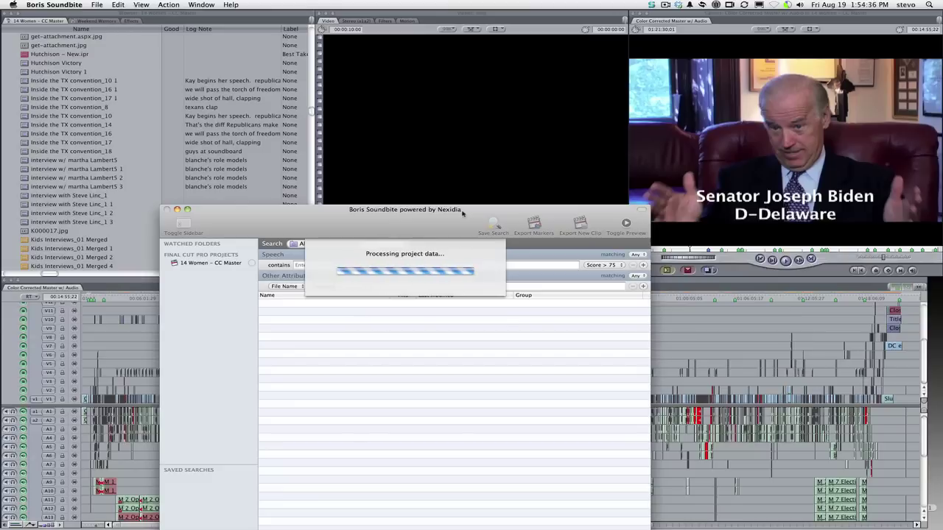
Switch to Final Cut Pro and run a Soundbite media search from there for "committeee"
{"action": "left_click", "coordinate": [262, 144]}
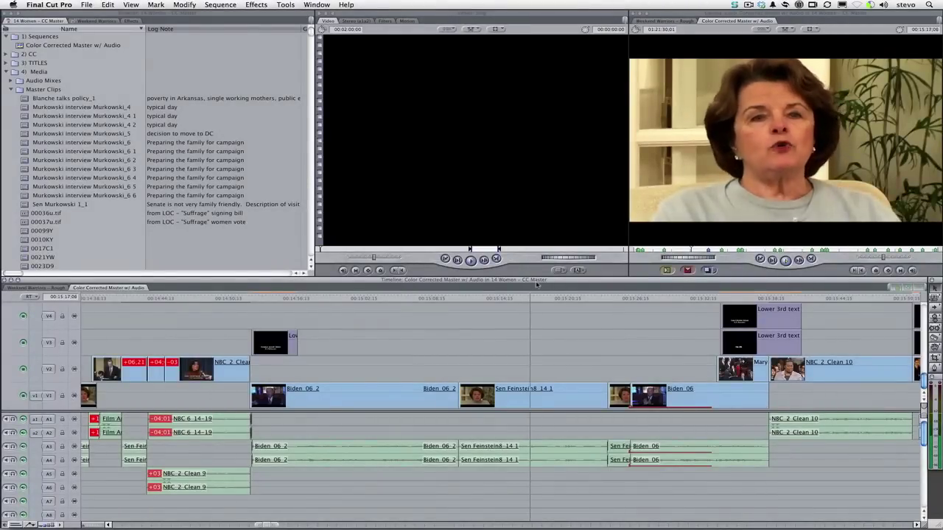
{"action": "left_click", "coordinate": [470, 297]}
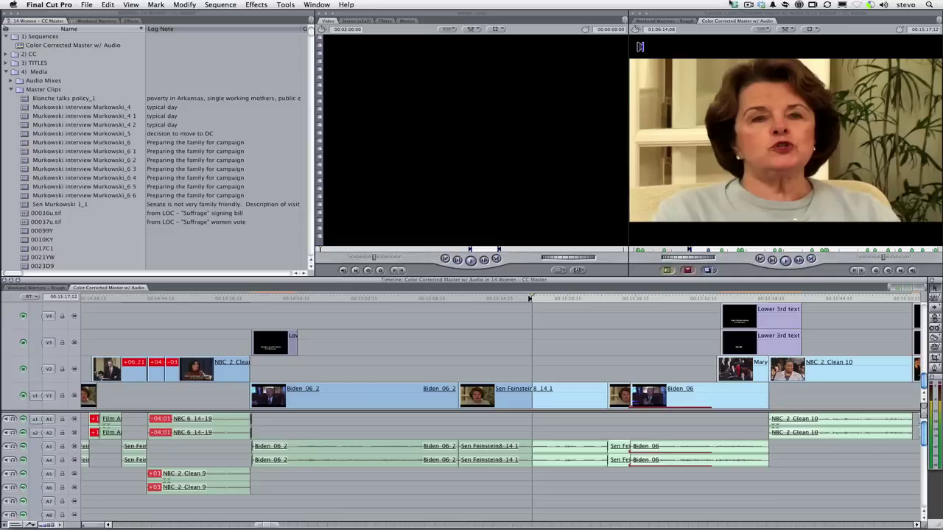
{"action": "left_click", "coordinate": [734, 4]}
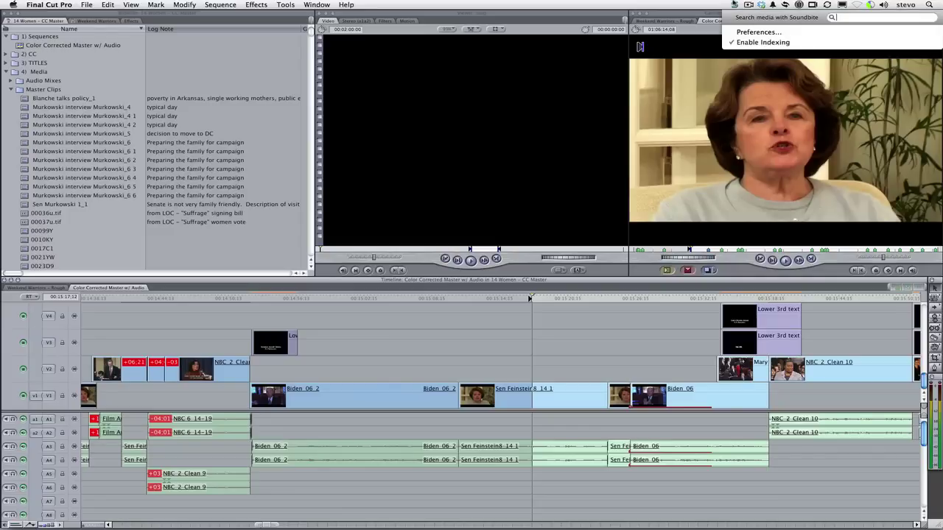
{"action": "type", "text": "committeee"}
{"action": "key", "text": "Return"}
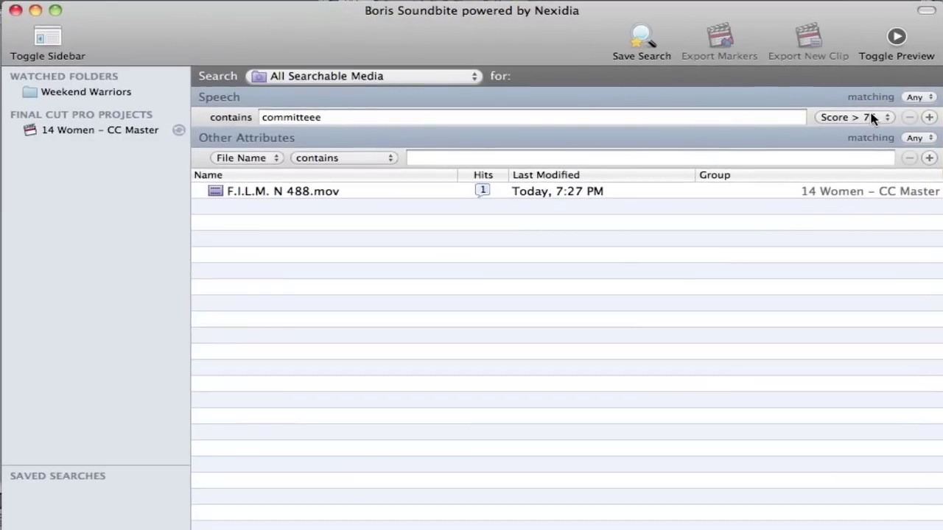
Try the speech search with Score > 60, and finish with the threshold set to Score > 90
{"action": "left_click", "coordinate": [873, 118]}
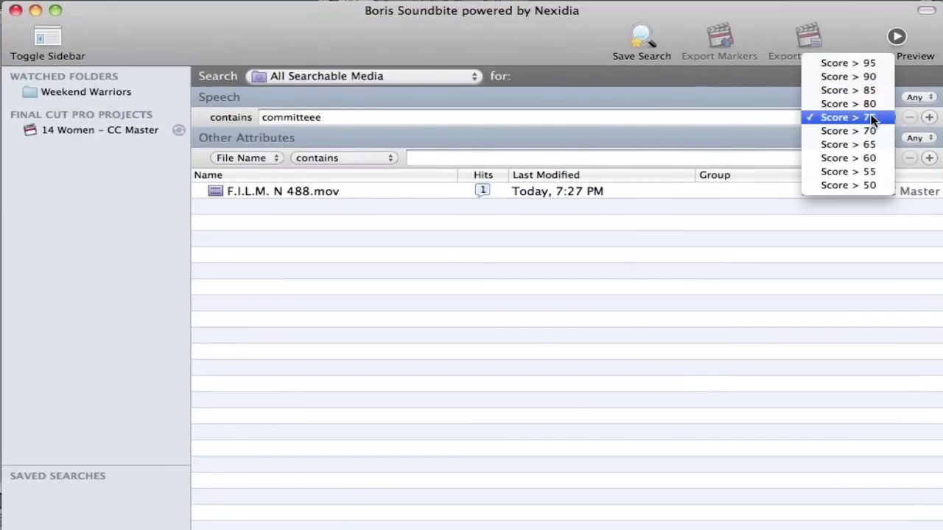
{"action": "left_click", "coordinate": [871, 158]}
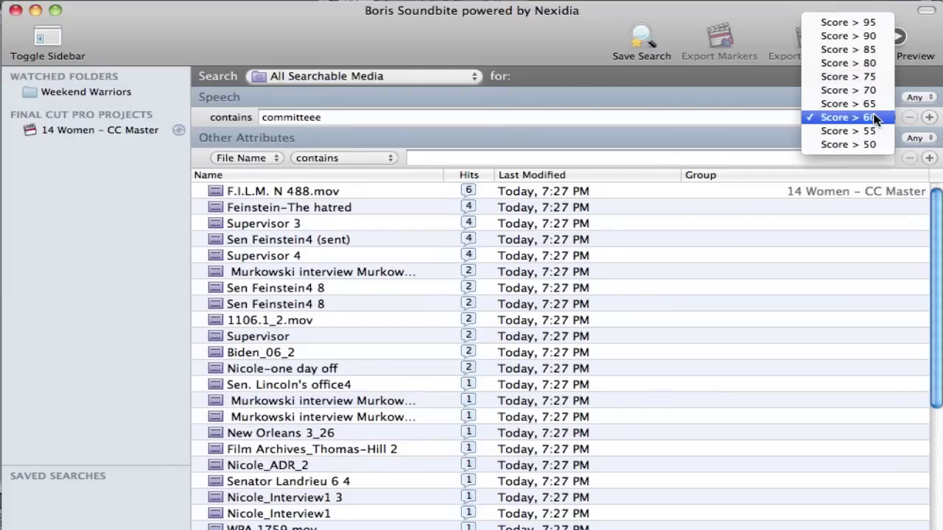
{"action": "left_click", "coordinate": [876, 118]}
{"action": "left_click", "coordinate": [871, 38]}
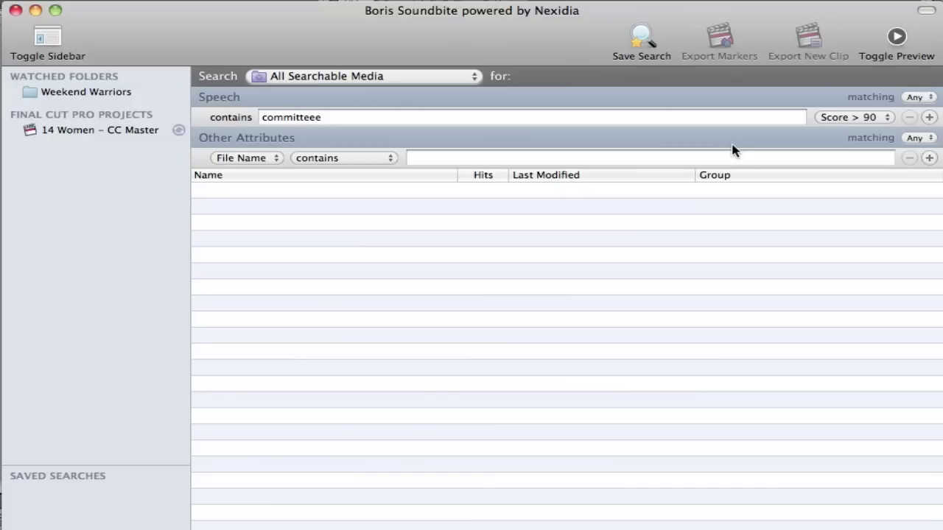
Correct the speech query to "committee" by removing the extra letter
{"action": "left_click", "coordinate": [345, 115]}
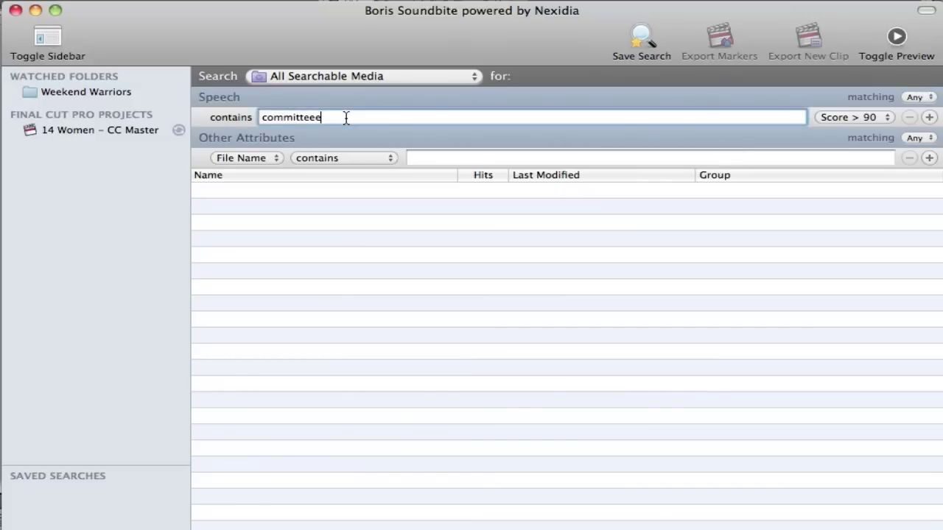
{"action": "key", "text": "BackSpace"}
{"action": "double_click", "coordinate": [346, 117]}
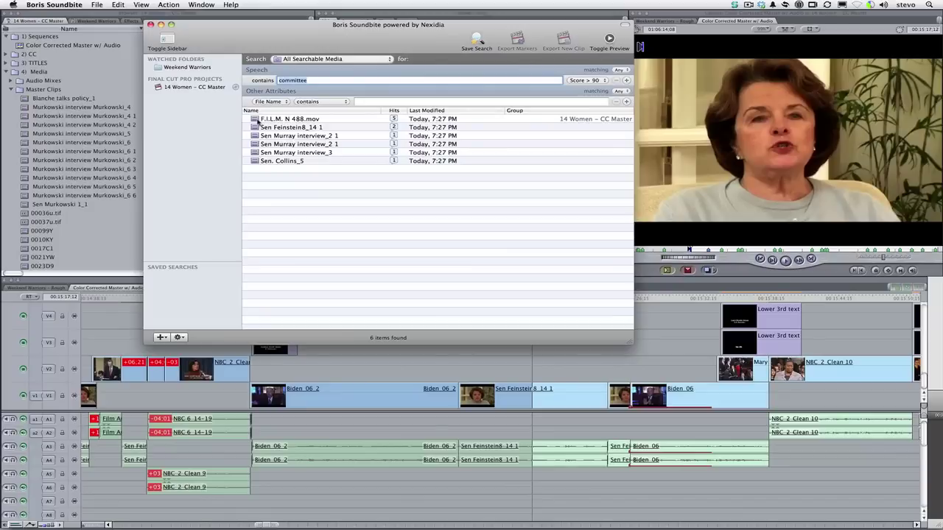
Preview F.I.L.M. N 488.mov and move forward and back through its "committee" speech hits
{"action": "left_click", "coordinate": [257, 120]}
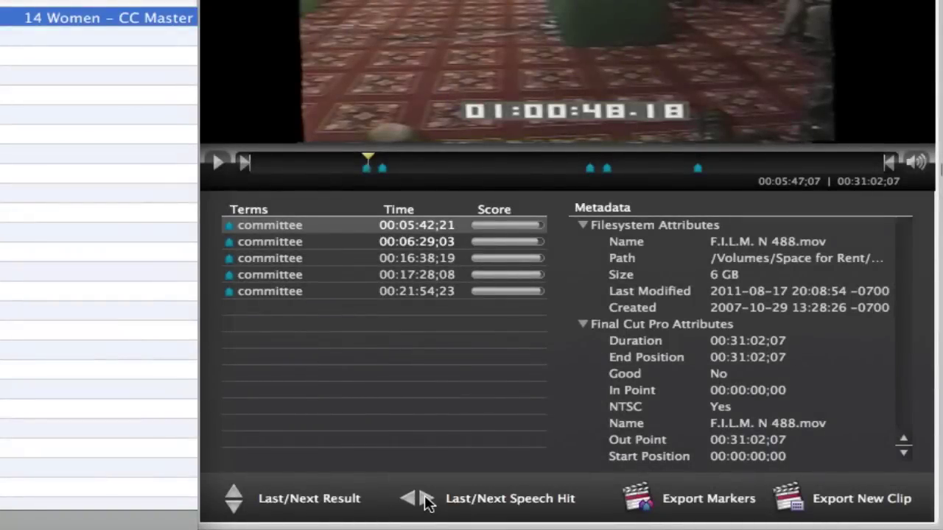
{"action": "left_click", "coordinate": [425, 499]}
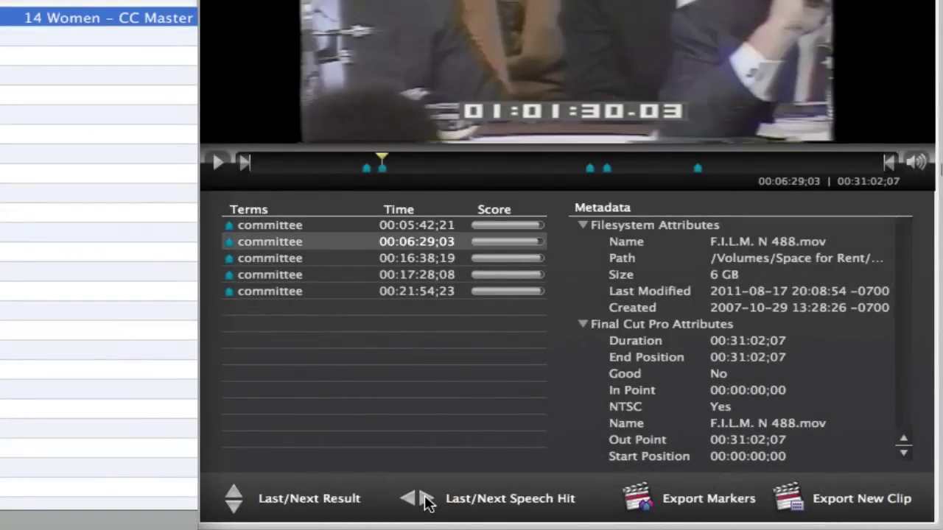
{"action": "left_click", "coordinate": [426, 499]}
{"action": "left_click", "coordinate": [425, 500]}
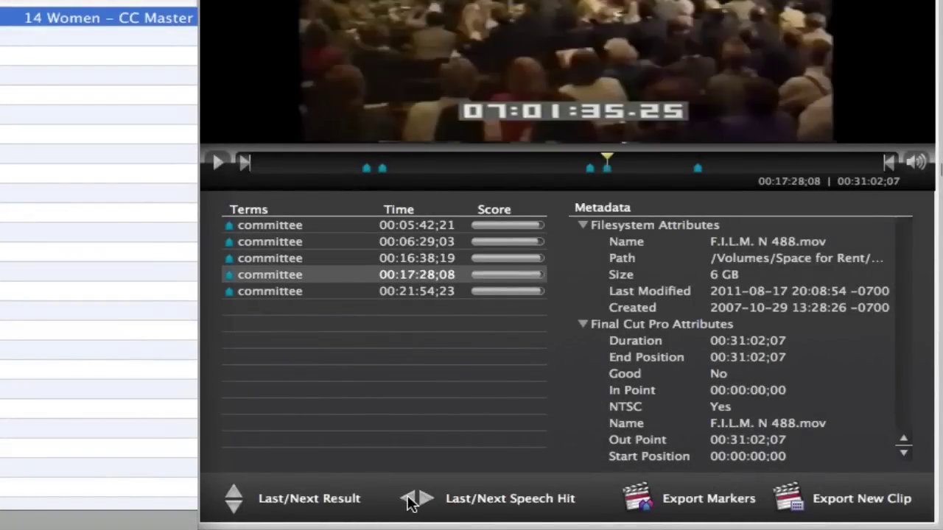
{"action": "left_click", "coordinate": [408, 500]}
{"action": "left_click", "coordinate": [408, 500]}
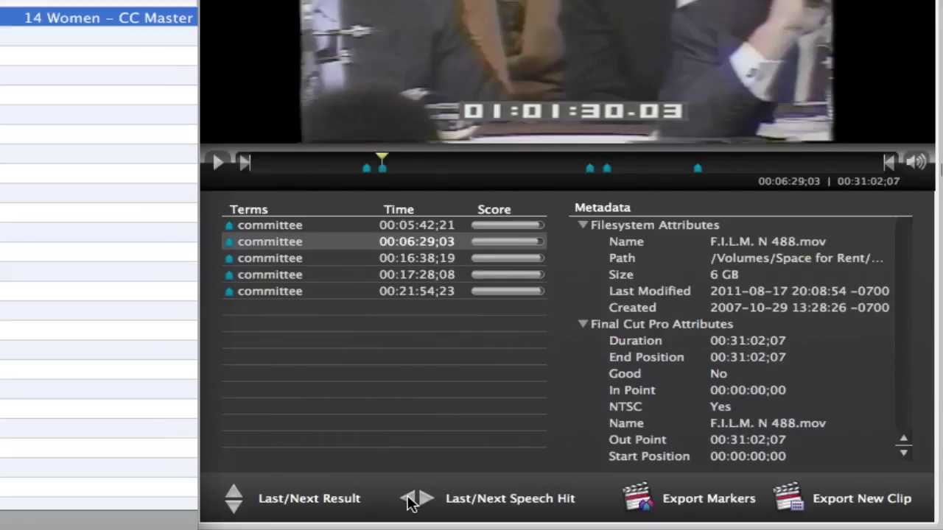
Step through the search results to preview the clips up to Sen Murray interview_3, and pause playback there
{"action": "left_click", "coordinate": [233, 507]}
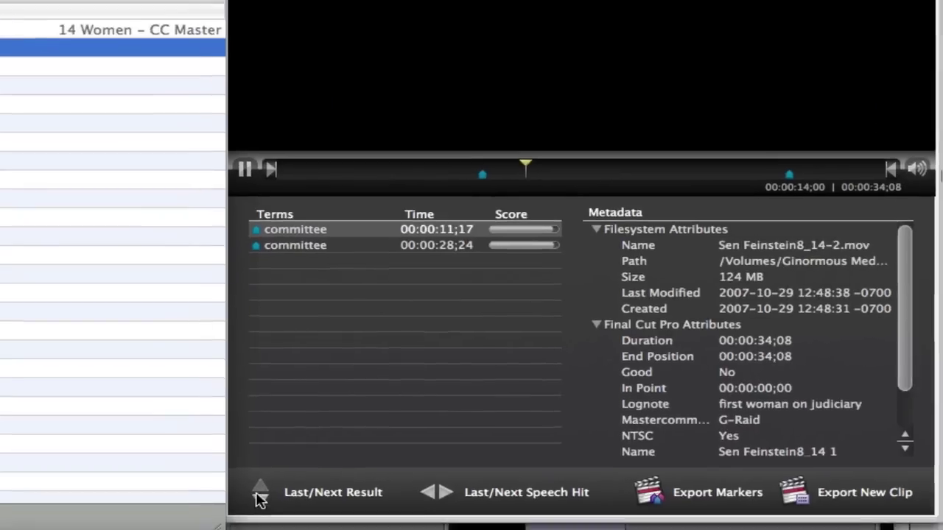
{"action": "left_click", "coordinate": [260, 492]}
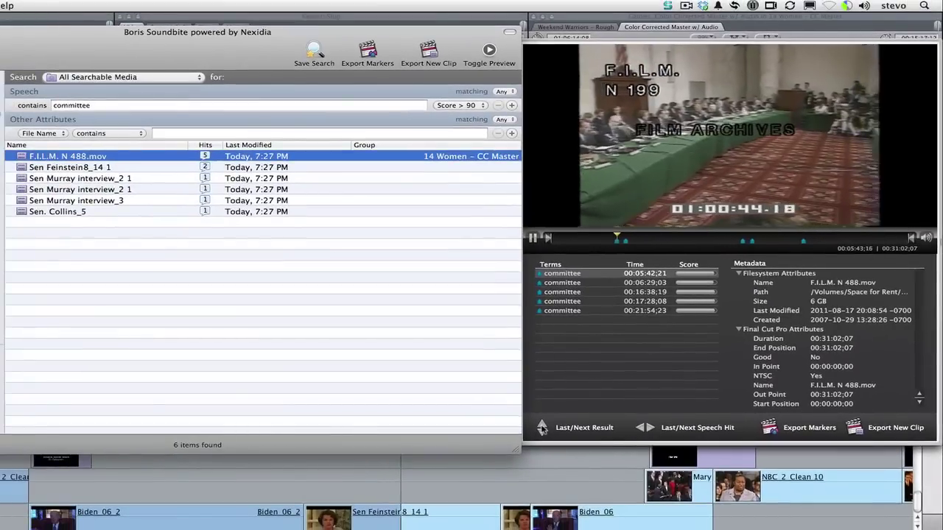
{"action": "left_click", "coordinate": [541, 433]}
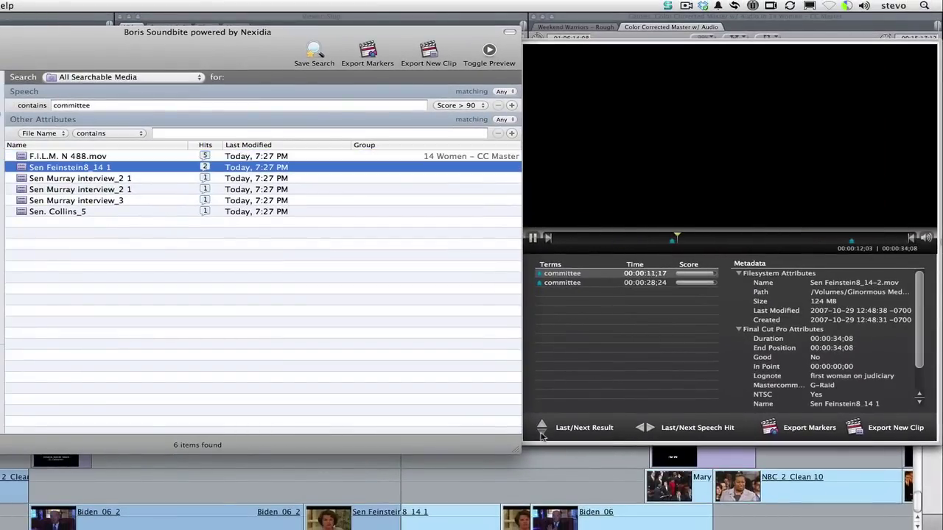
{"action": "left_click", "coordinate": [541, 433]}
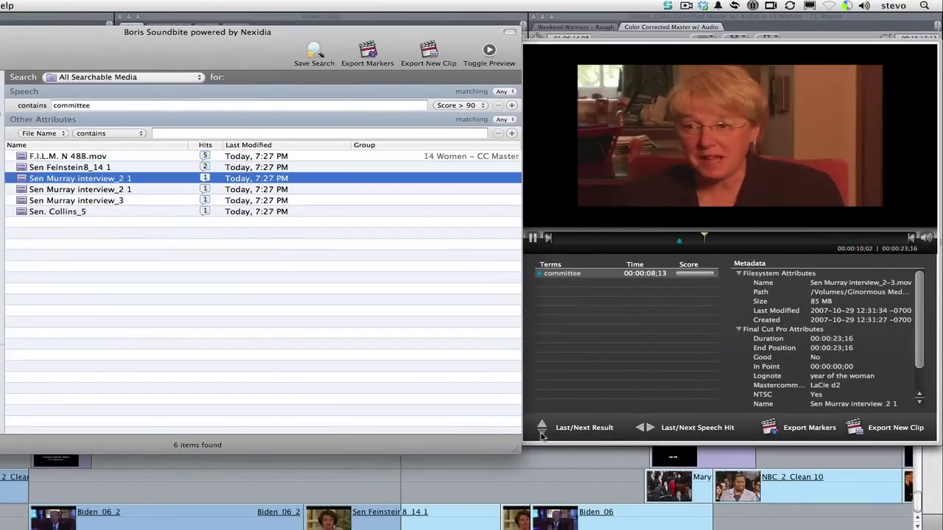
{"action": "left_click", "coordinate": [541, 433]}
{"action": "left_click", "coordinate": [541, 433]}
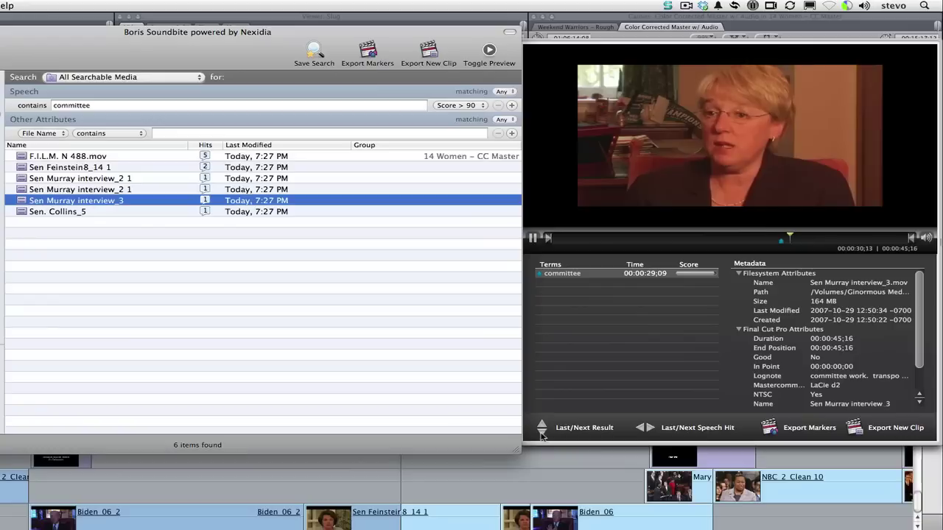
{"action": "key", "text": "space"}
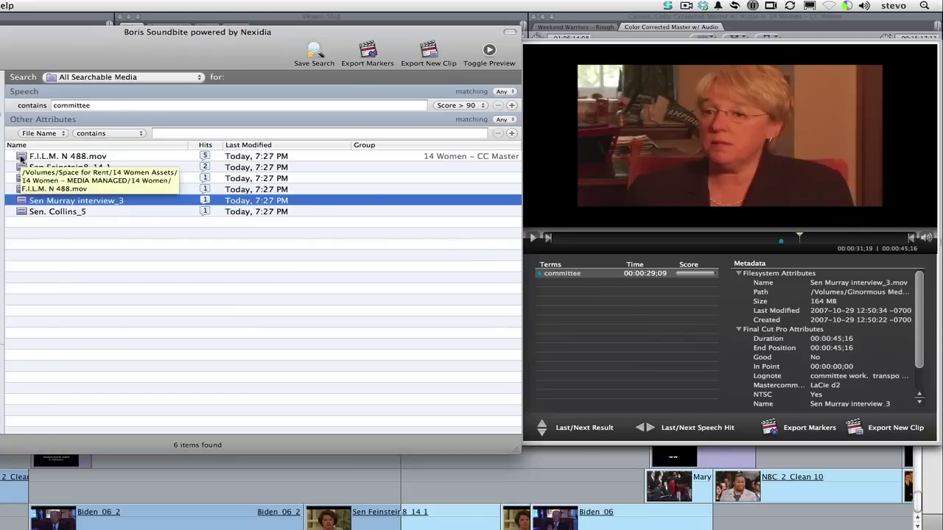
Preview F.I.L.M. N 488.mov again and advance through its speech hits to the last one at 00:21:54;23
{"action": "left_click", "coordinate": [21, 158]}
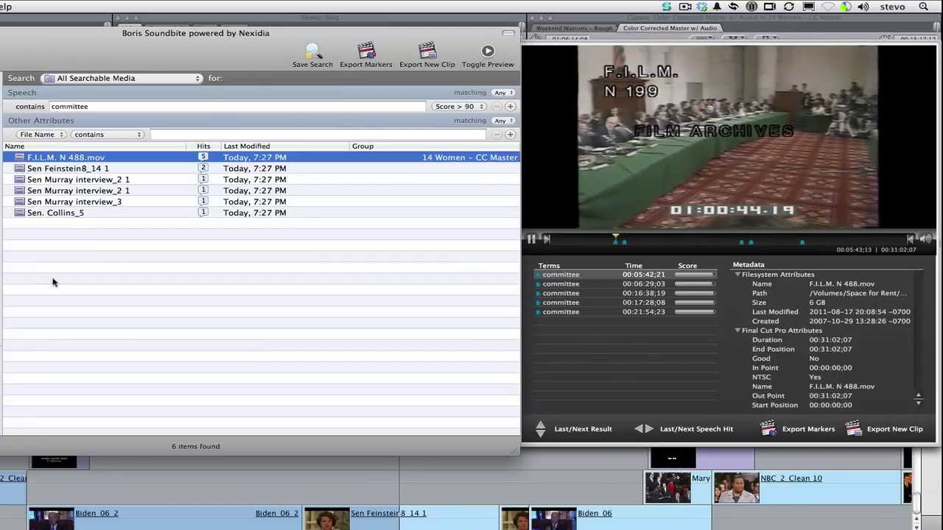
{"action": "key", "text": "Right"}
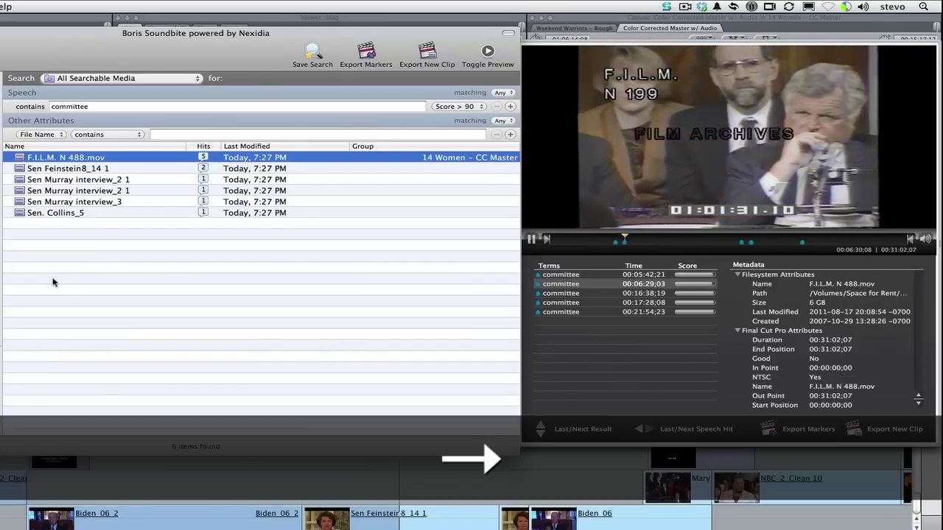
{"action": "key", "text": "Right"}
{"action": "key", "text": "Right"}
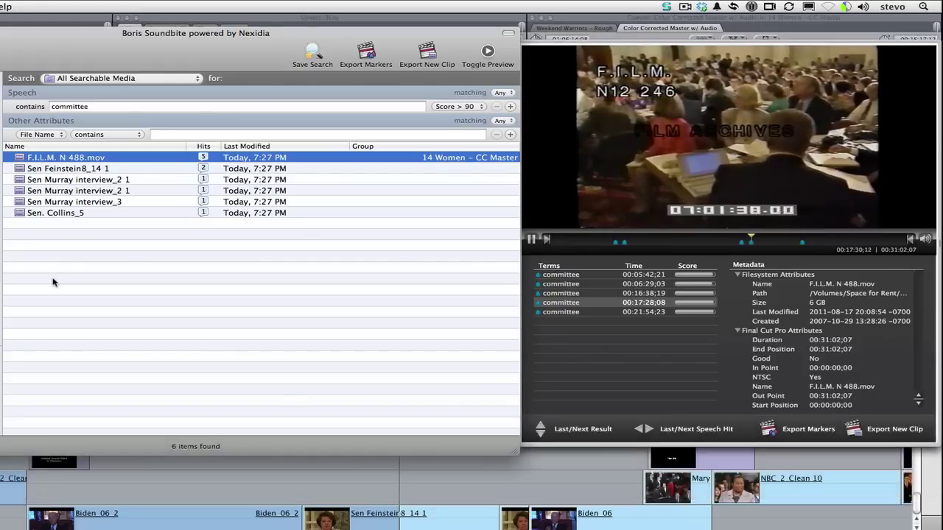
{"action": "key", "text": "Right"}
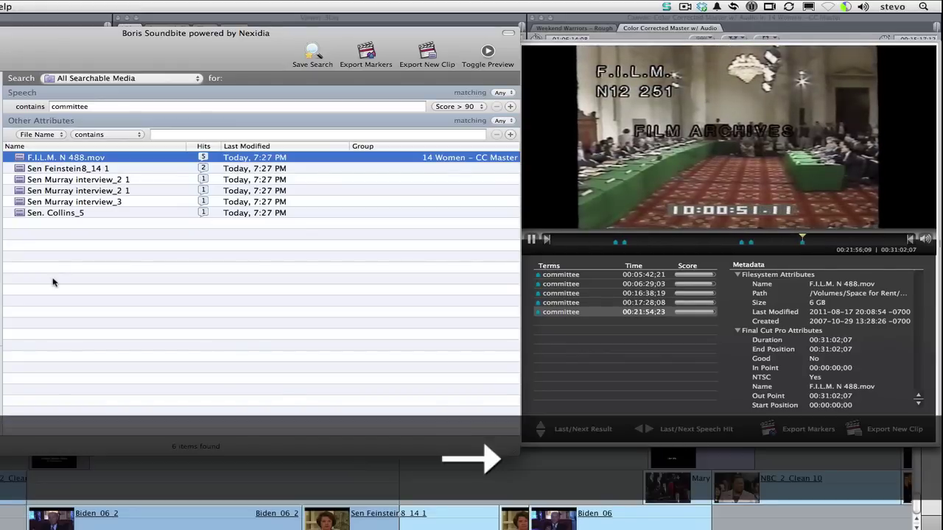
Preview the speech hits of Sen Feinstein8_14 1 and the remaining search results down to Sen. Collins_5
{"action": "key", "text": "Down"}
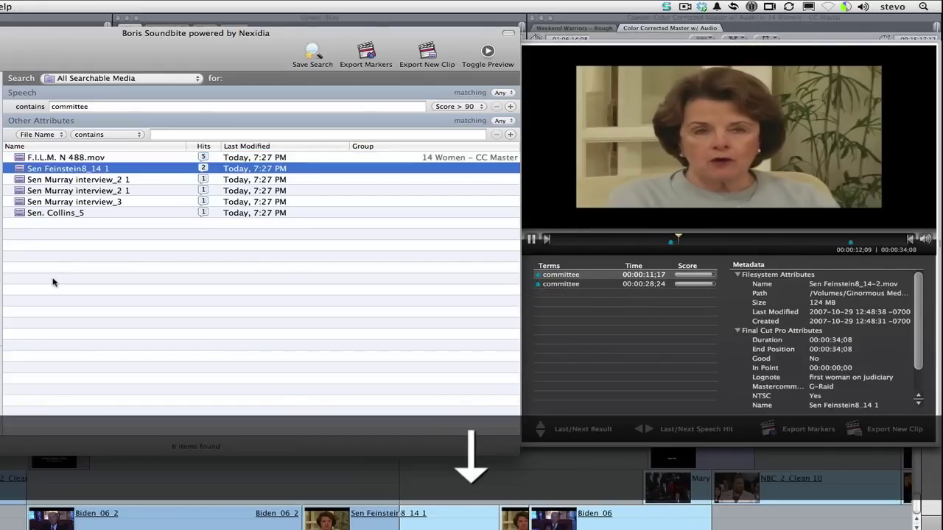
{"action": "key", "text": "Left"}
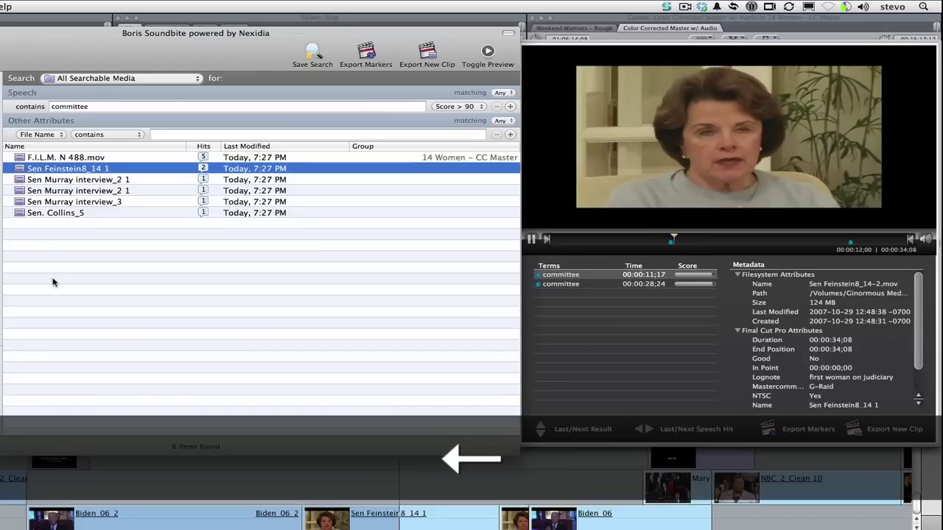
{"action": "key", "text": "Right"}
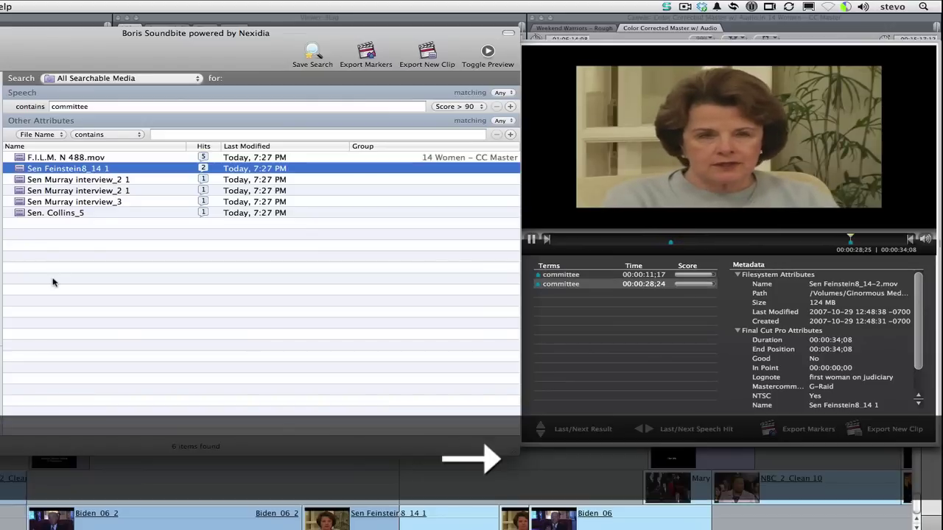
{"action": "key", "text": "Down"}
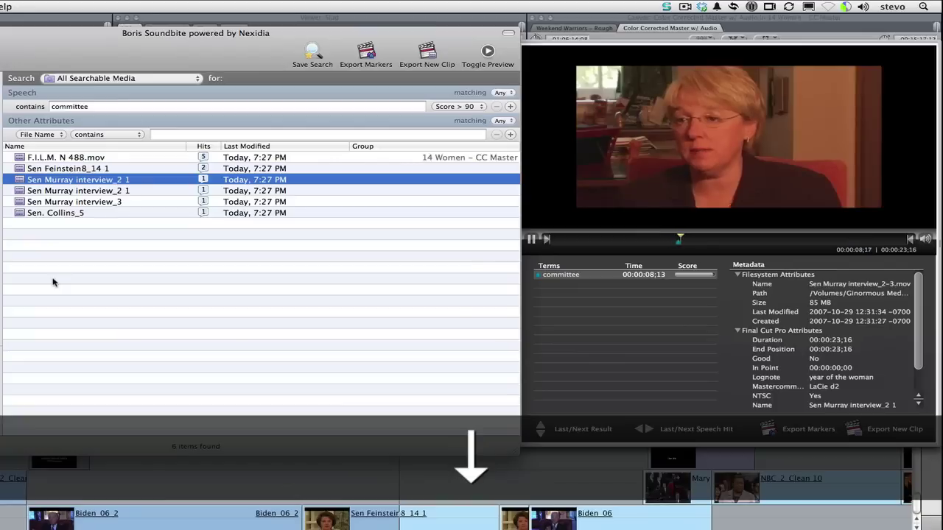
{"action": "key", "text": "Down"}
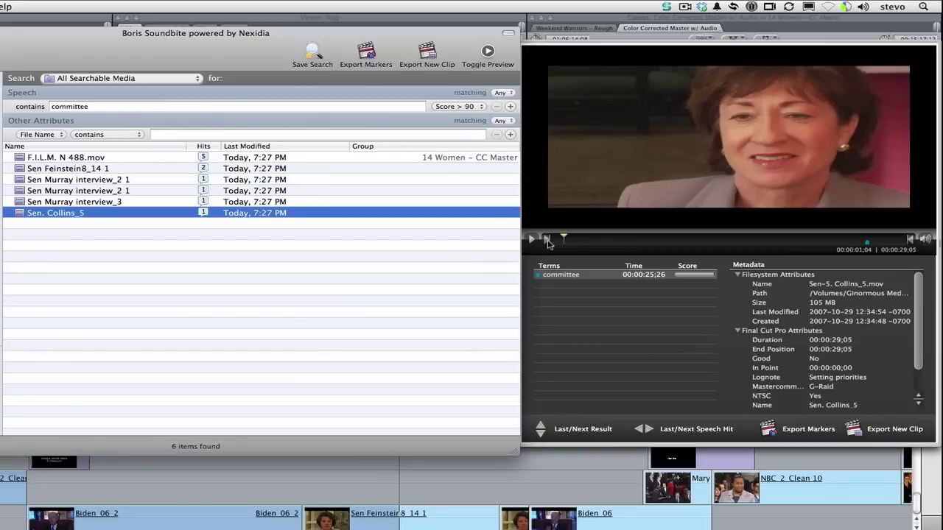
Export the Sen. Collins_5 soundbite from about 00:00:23;20 as a new clip named Committee in the Boris Soundbites bin
{"action": "left_click", "coordinate": [840, 241]}
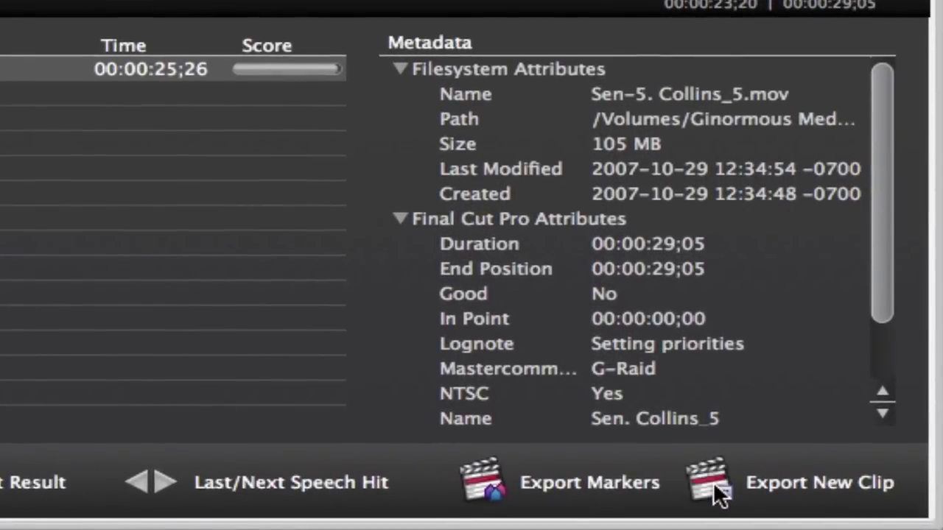
{"action": "left_click", "coordinate": [714, 484]}
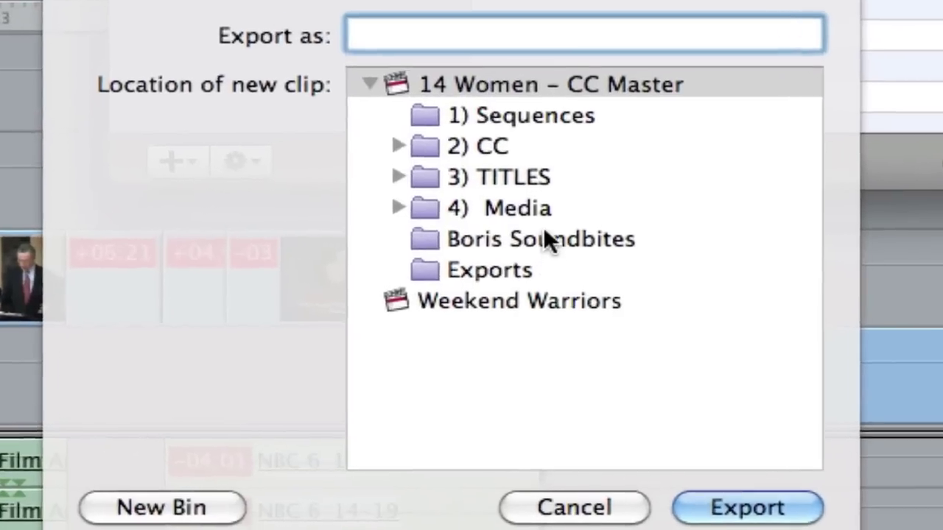
{"action": "left_click", "coordinate": [545, 237]}
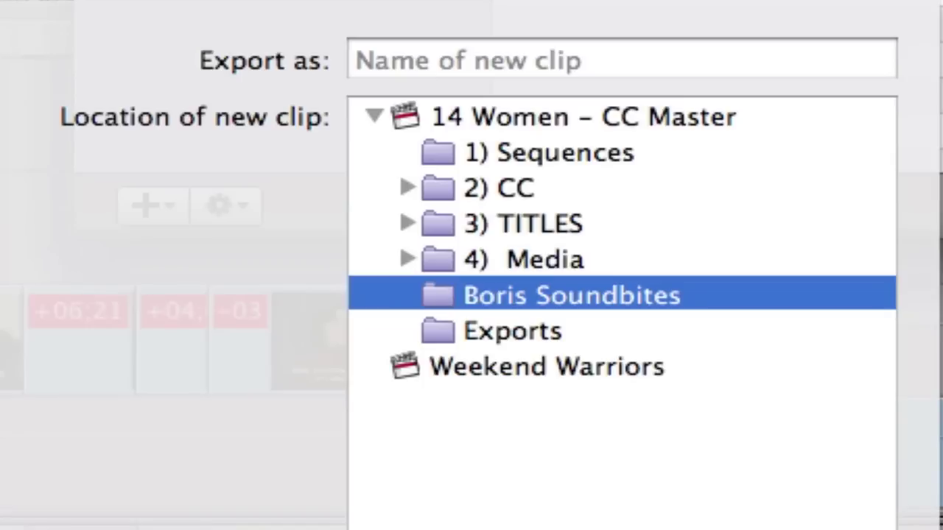
{"action": "left_click", "coordinate": [572, 62]}
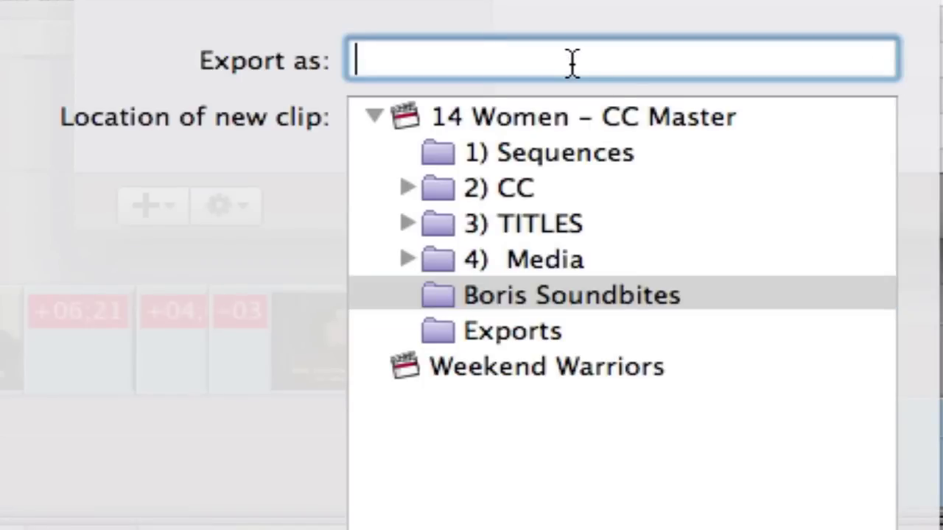
{"action": "type", "text": "Committee"}
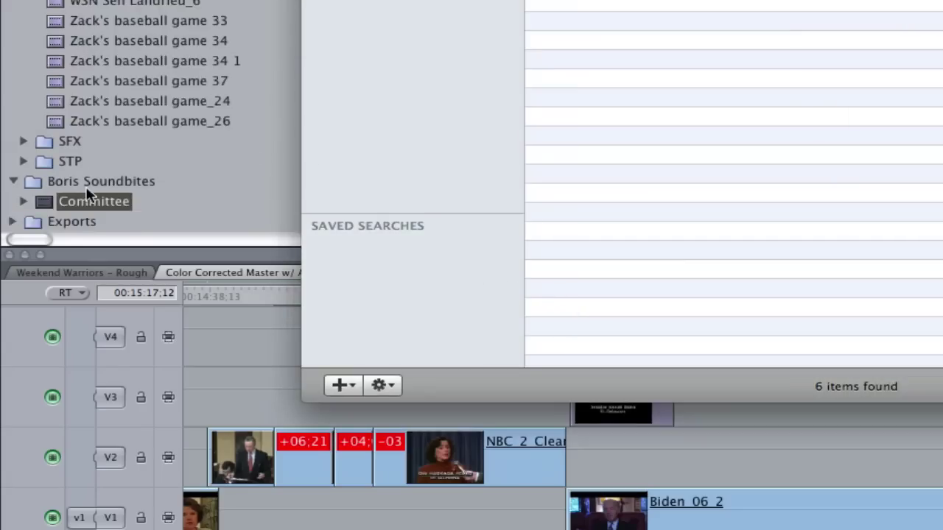
Switch to Final Cut Pro, open the exported Committee clip in the Viewer and play it from its committee marker
{"action": "left_click", "coordinate": [42, 204]}
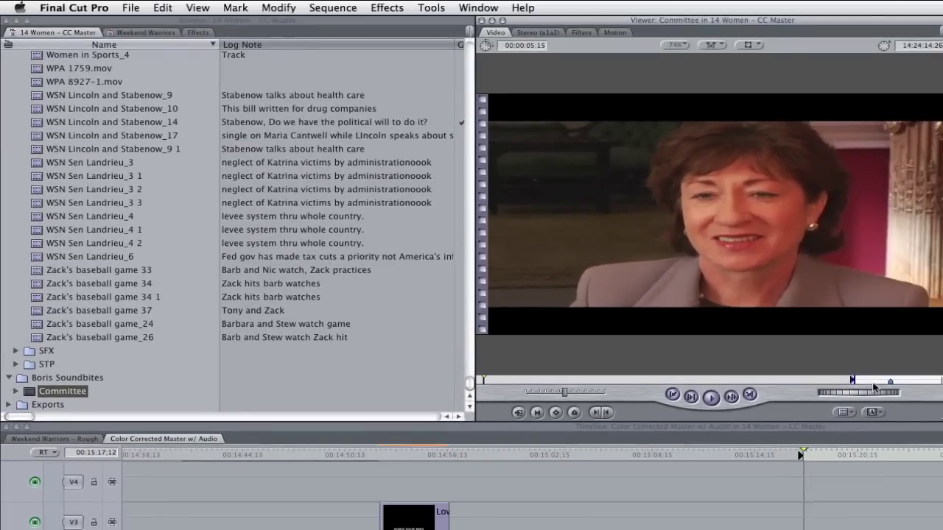
{"action": "left_click_drag", "start_coordinate": [874, 386], "coordinate": [890, 386]}
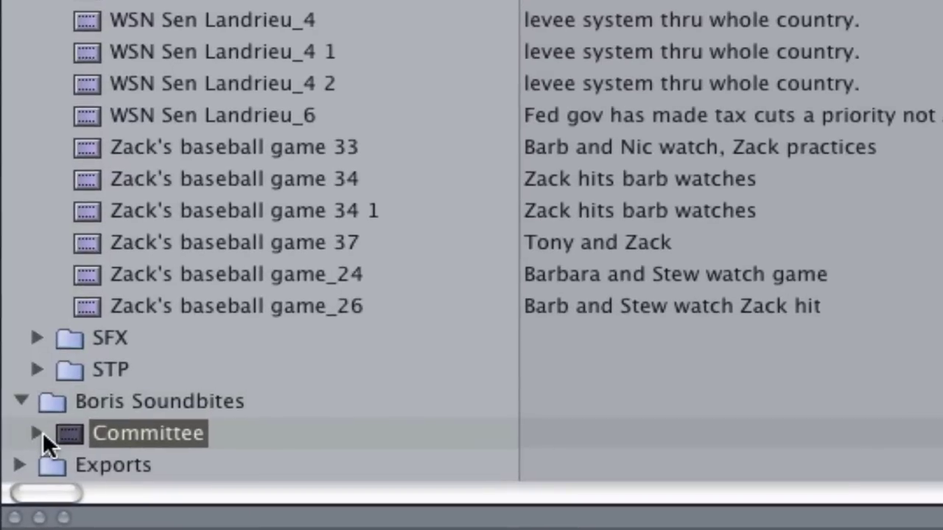
{"action": "left_click", "coordinate": [39, 433]}
{"action": "scroll", "coordinate": [132, 405], "scroll_direction": "down", "scroll_amount": 1}
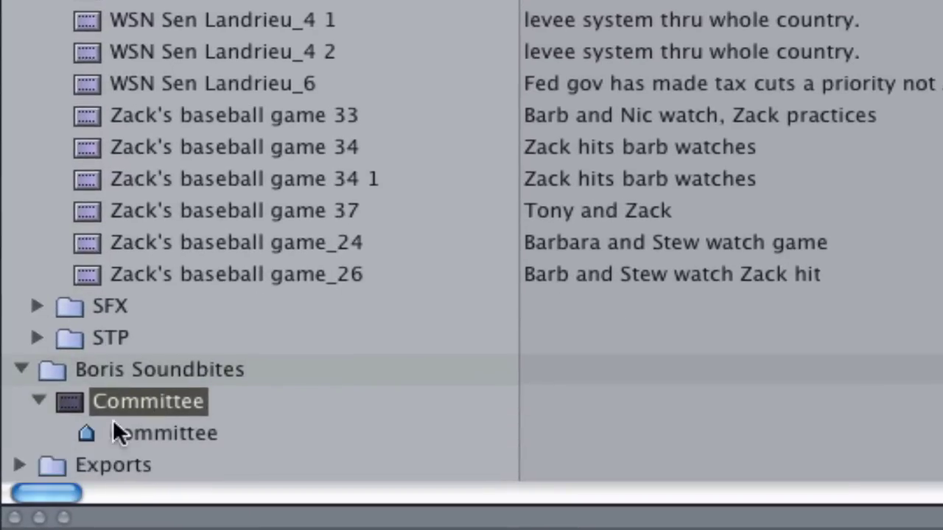
{"action": "double_click", "coordinate": [84, 435]}
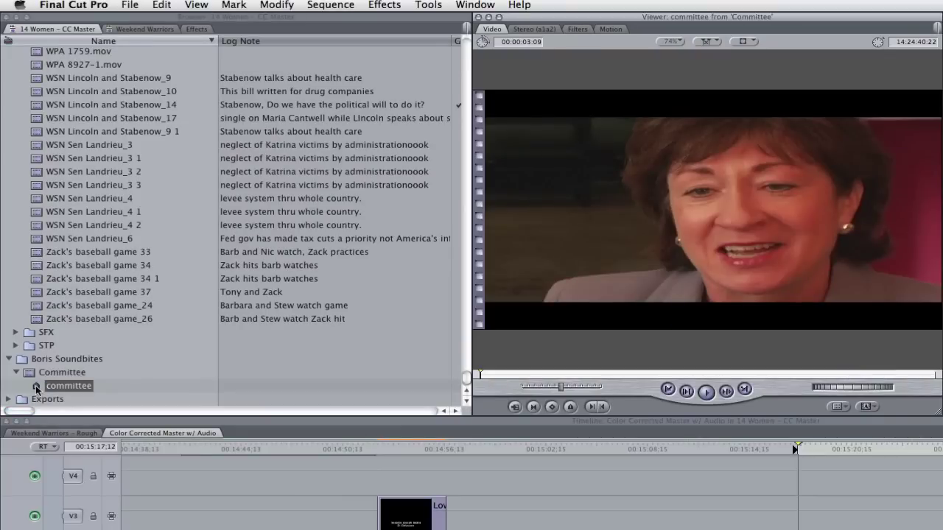
{"action": "key", "text": "space"}
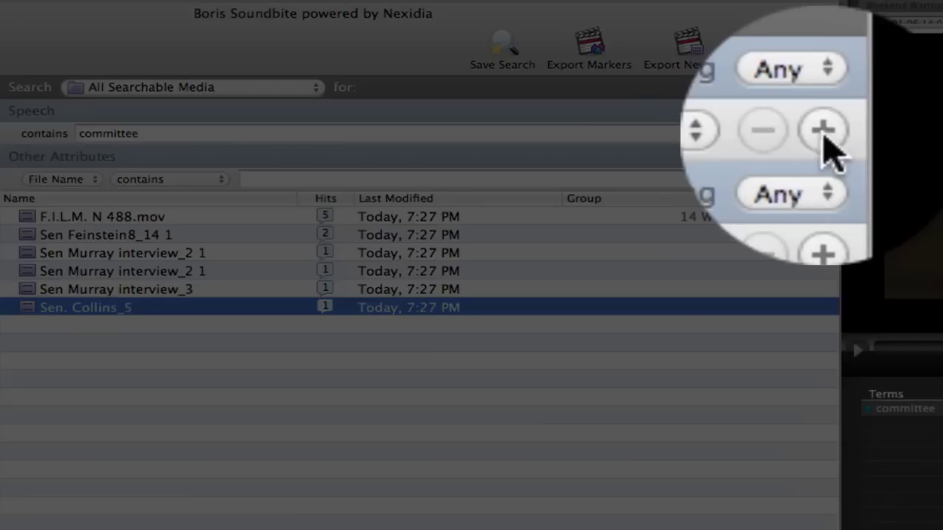
In Boris Soundbite, add "judiciary" as a second speech term and set the score threshold for "committee" to Score > 75
{"action": "left_click", "coordinate": [824, 133]}
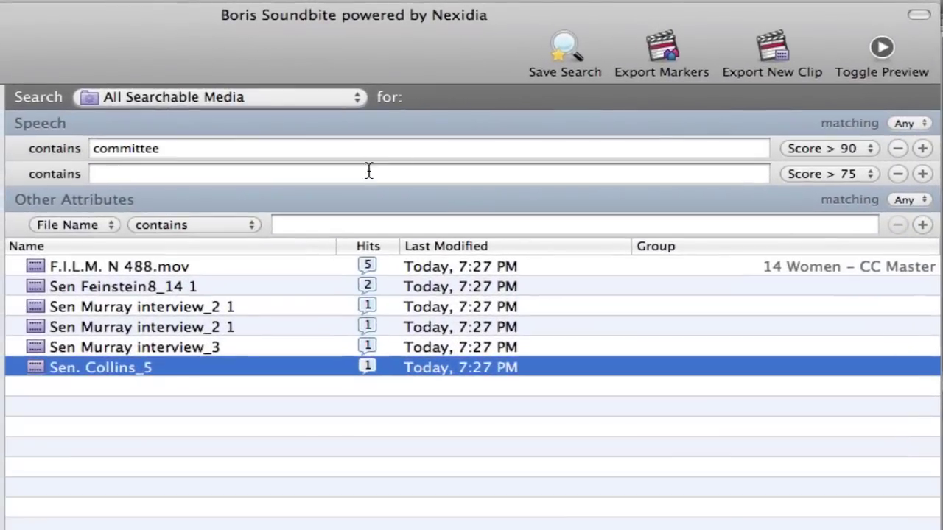
{"action": "left_click", "coordinate": [323, 159]}
{"action": "type", "text": "j"}
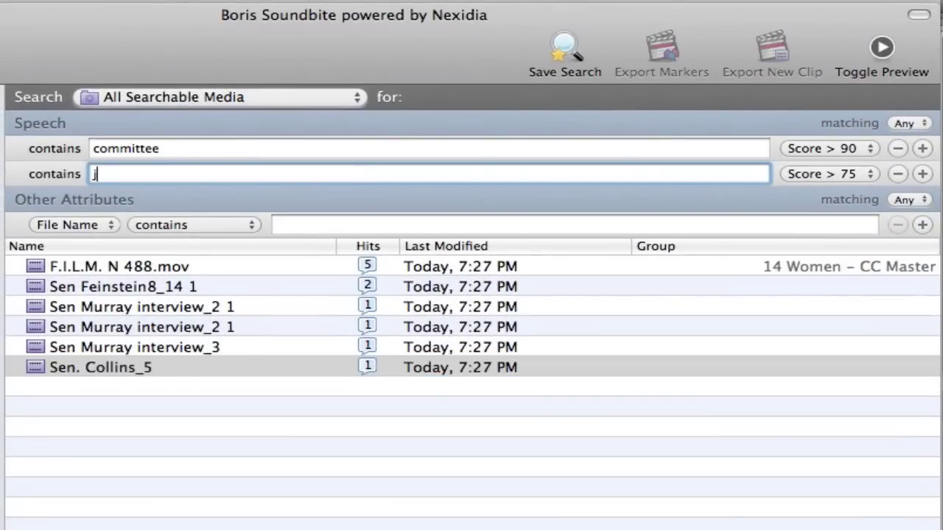
{"action": "type", "text": "udiciary"}
{"action": "key", "text": "Return"}
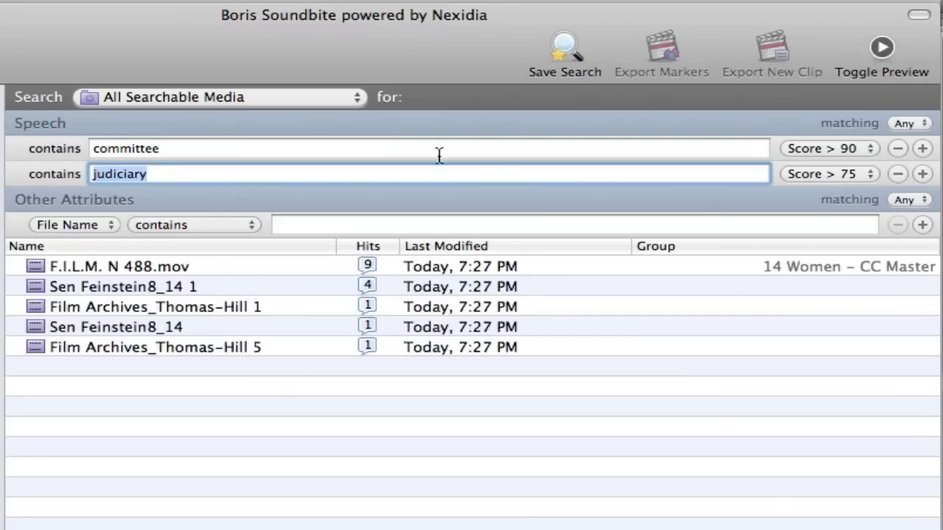
{"action": "left_click", "coordinate": [845, 147]}
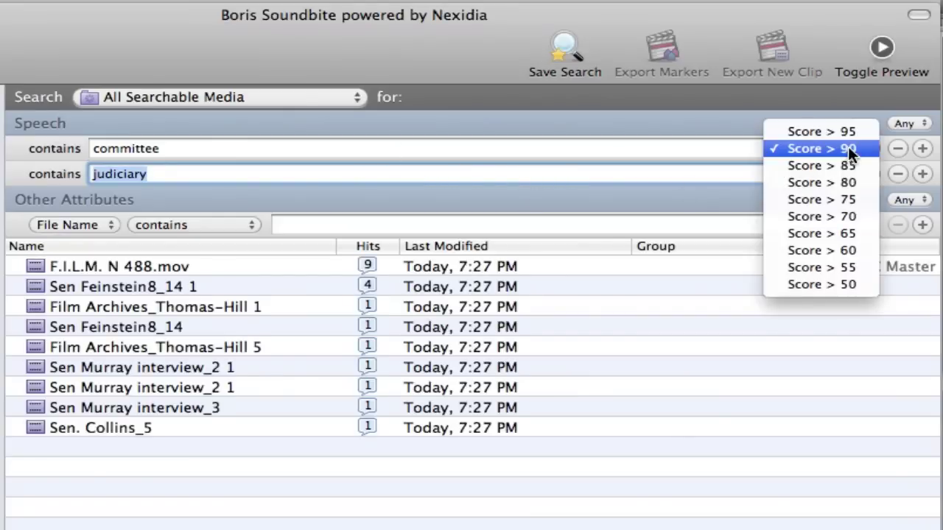
{"action": "left_click", "coordinate": [851, 199]}
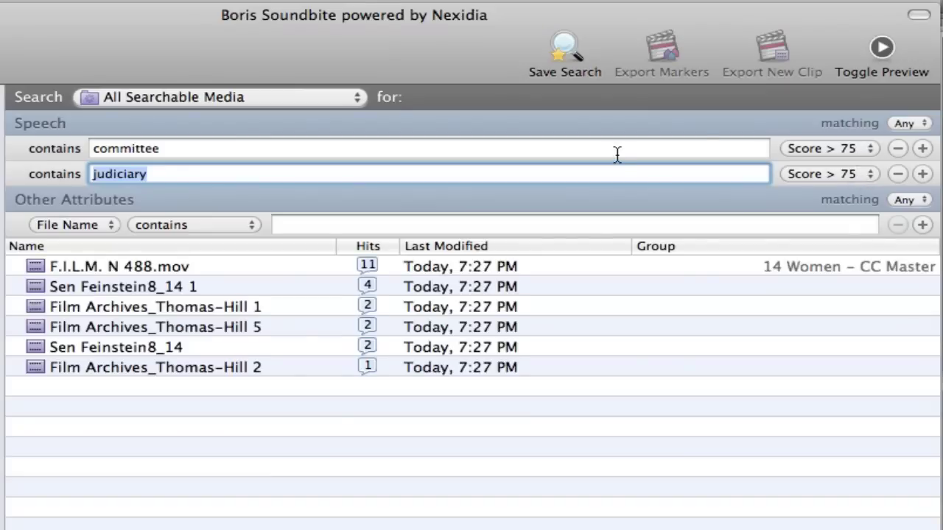
{"action": "left_click", "coordinate": [32, 266]}
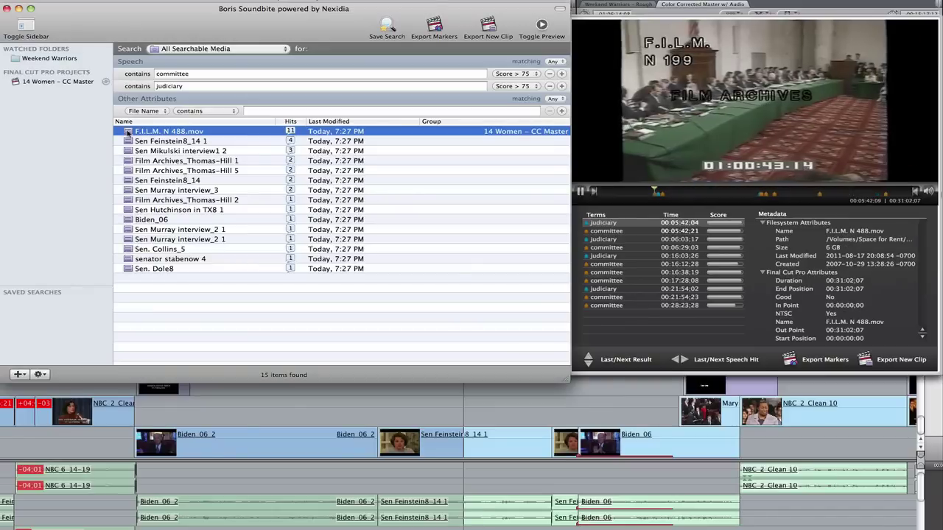
{"action": "key", "text": "Down"}
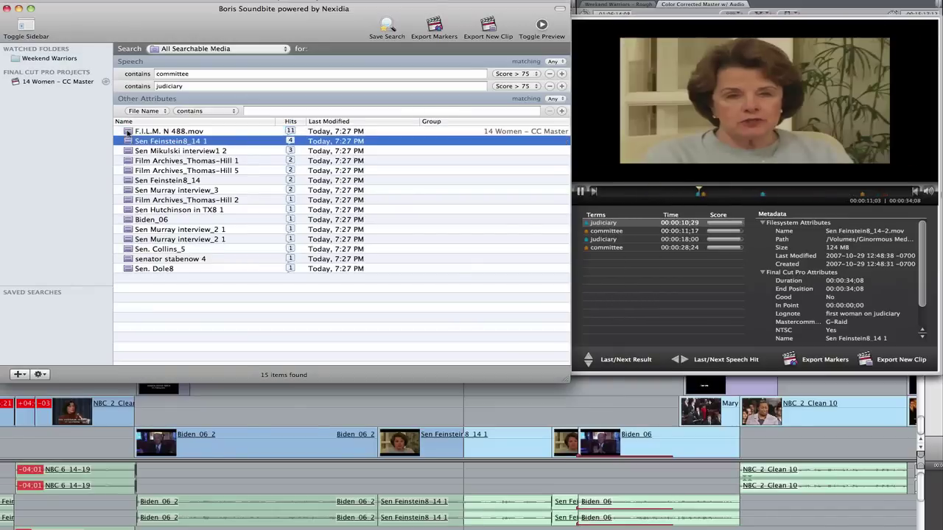
{"action": "key", "text": "Down"}
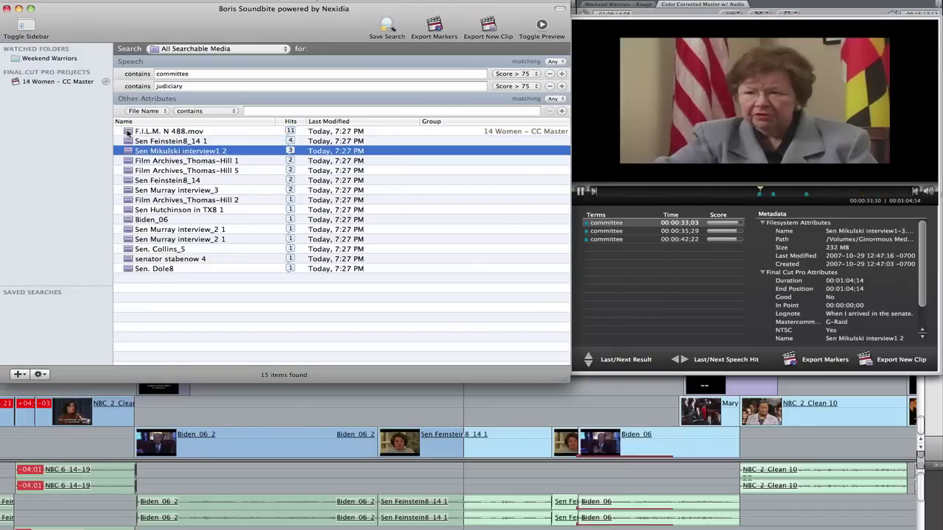
{"action": "key", "text": "Down"}
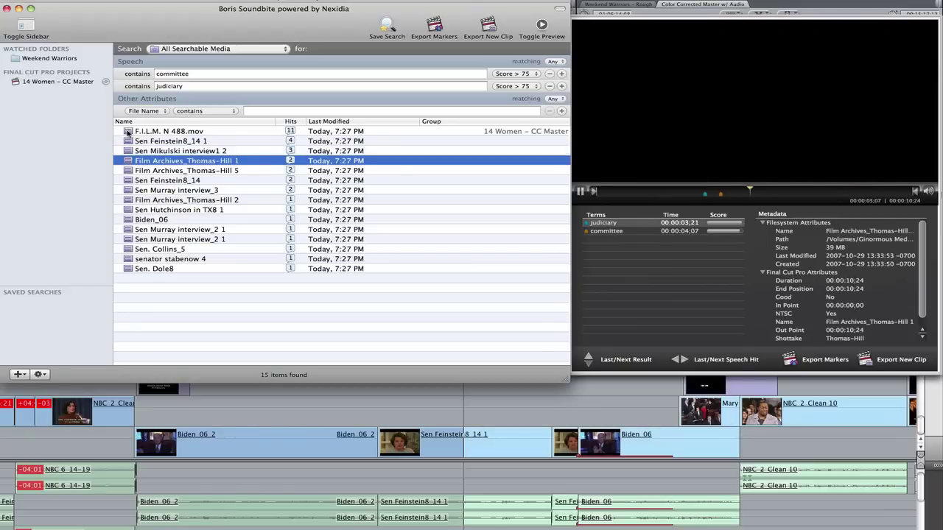
{"action": "key", "text": "Down"}
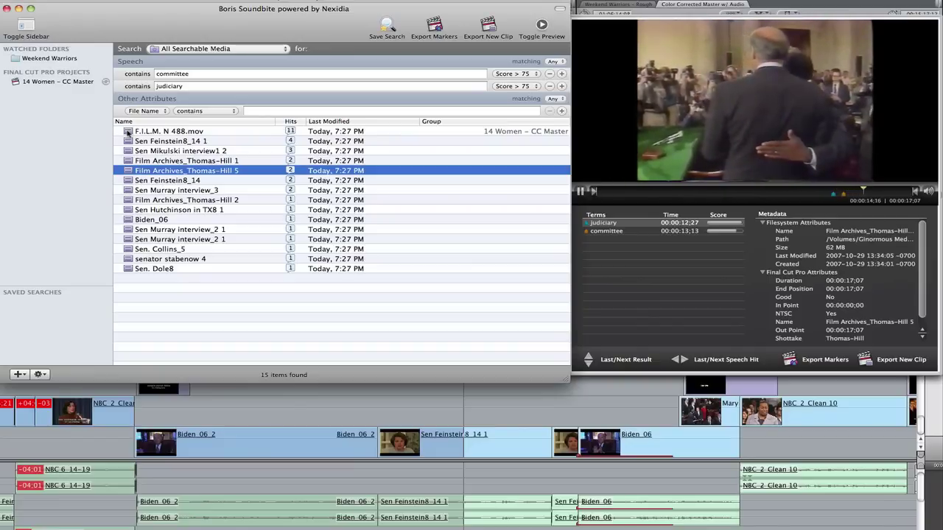
{"action": "left_click", "coordinate": [580, 191]}
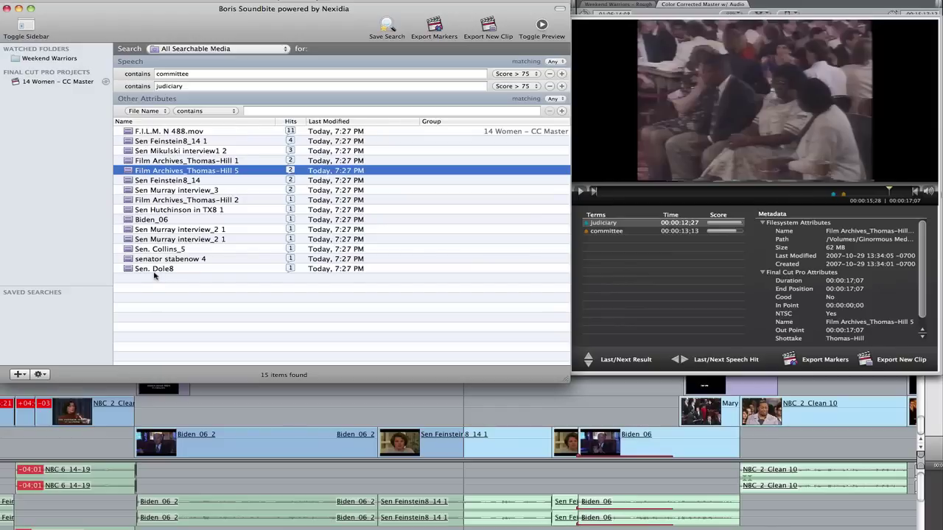
Export all found clips as new clips named "Judiciary Committe" to the Boris Soundbites bin of 14 Women – CC Master
{"action": "left_click_drag", "start_coordinate": [129, 284], "coordinate": [154, 135]}
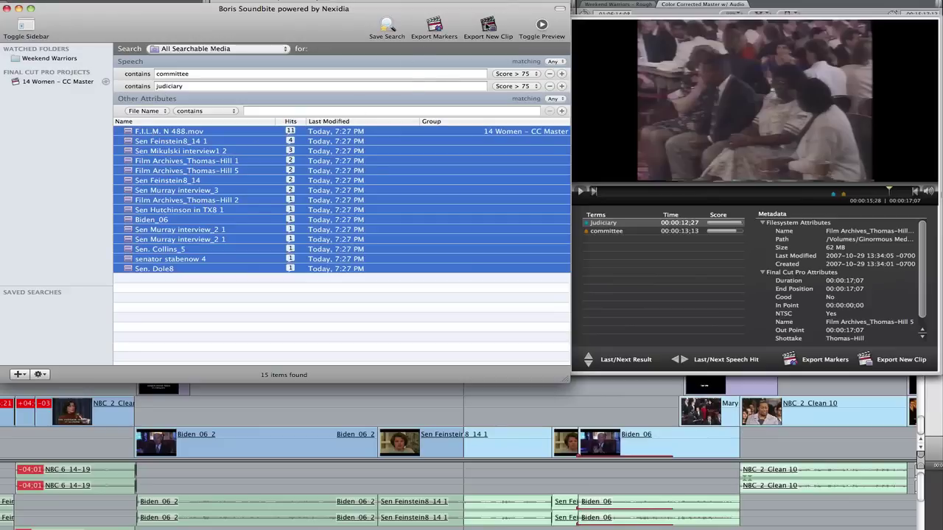
{"action": "left_click", "coordinate": [486, 28]}
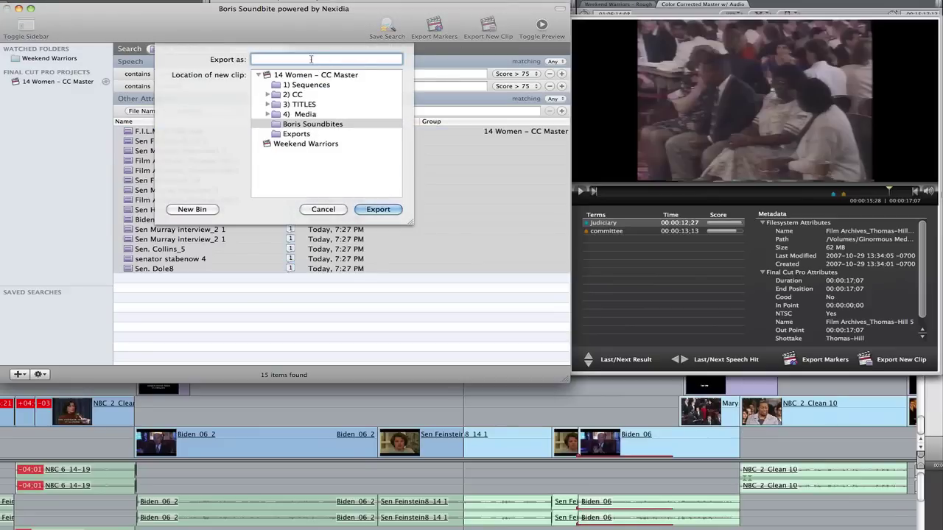
{"action": "type", "text": "Judiciary Co"}
{"action": "type", "text": "mmitte"}
{"action": "left_click", "coordinate": [328, 125]}
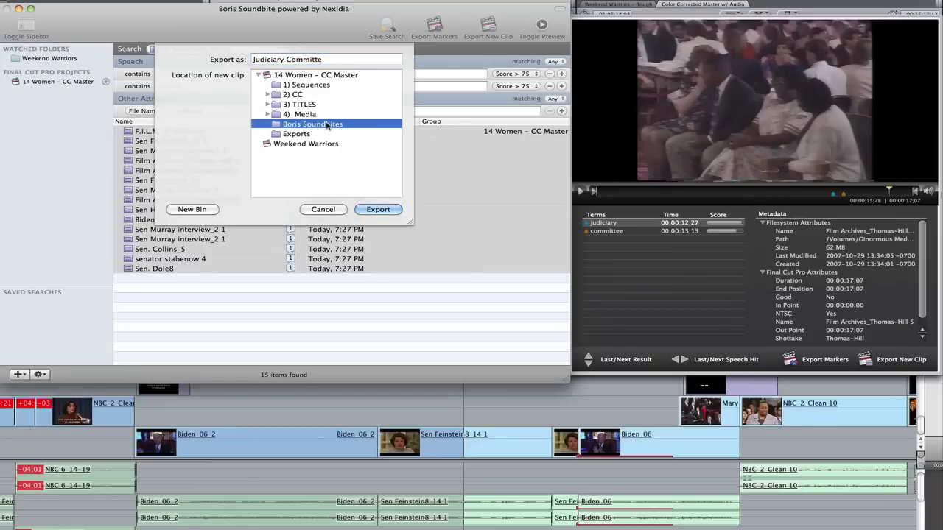
{"action": "left_click", "coordinate": [379, 210]}
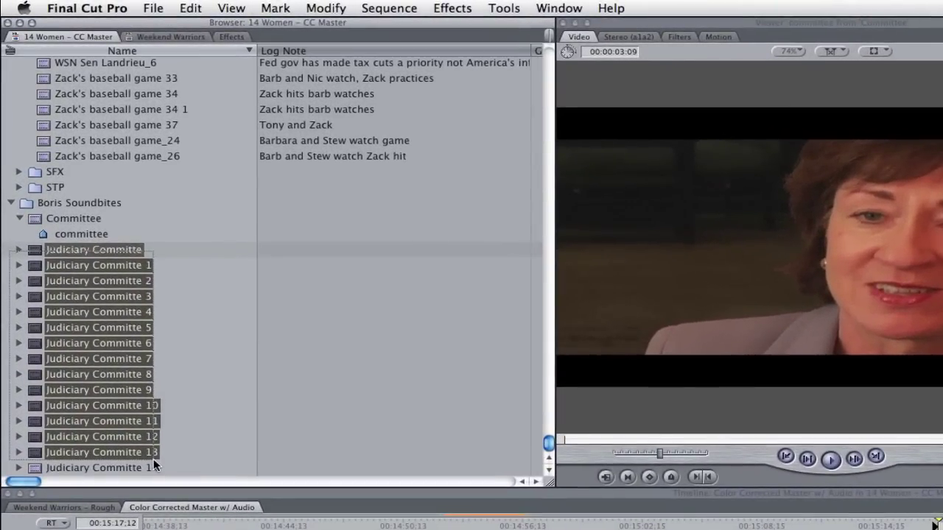
In the Final Cut Pro browser, expand Judiciary Committe 1 to check its judiciary and committee markers, and open the clip
{"action": "left_click", "coordinate": [180, 269]}
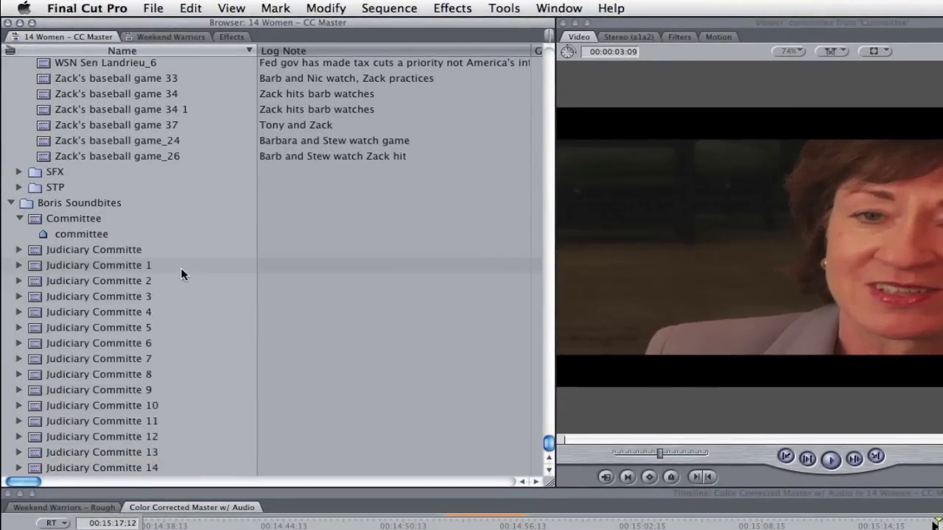
{"action": "left_click", "coordinate": [19, 266]}
{"action": "left_click", "coordinate": [82, 284]}
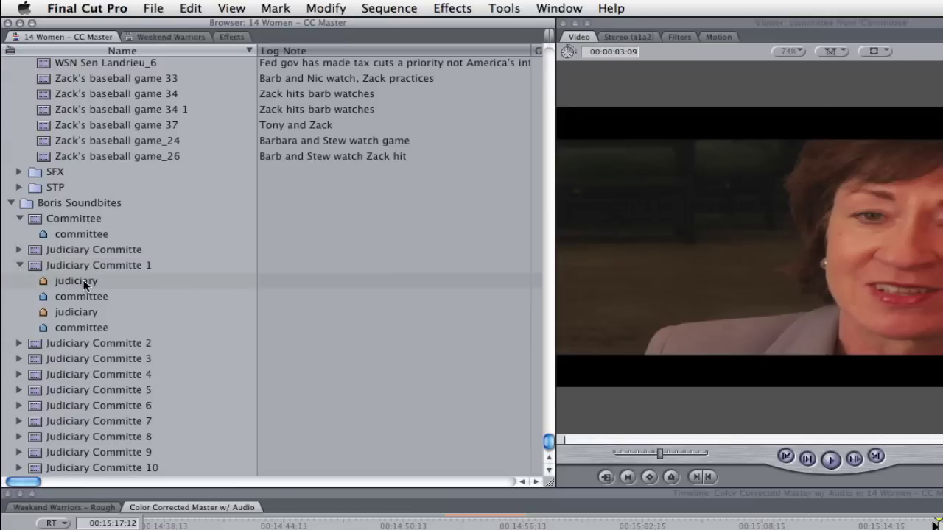
{"action": "double_click", "coordinate": [35, 267]}
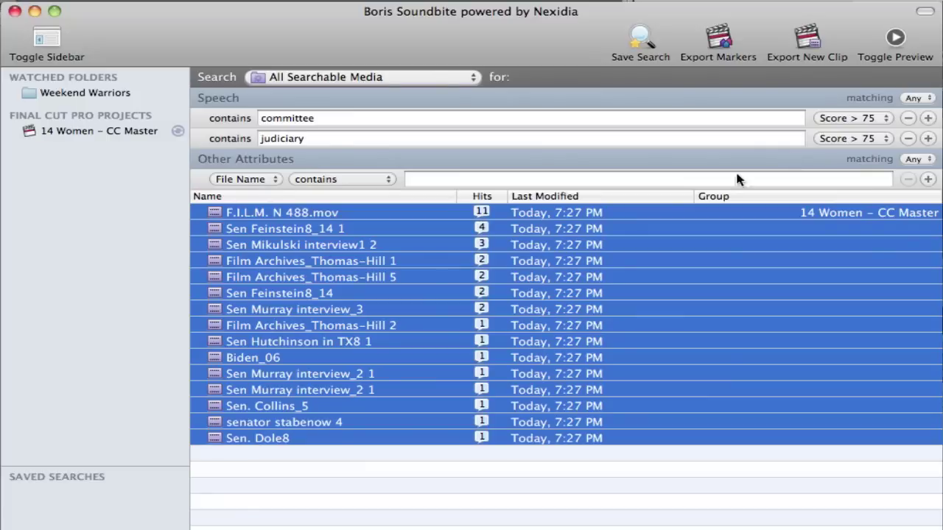
Review the File Name attribute options and the Log Note entries in the Final Cut Pro browser, and return to Boris Soundbite
{"action": "left_click", "coordinate": [484, 179]}
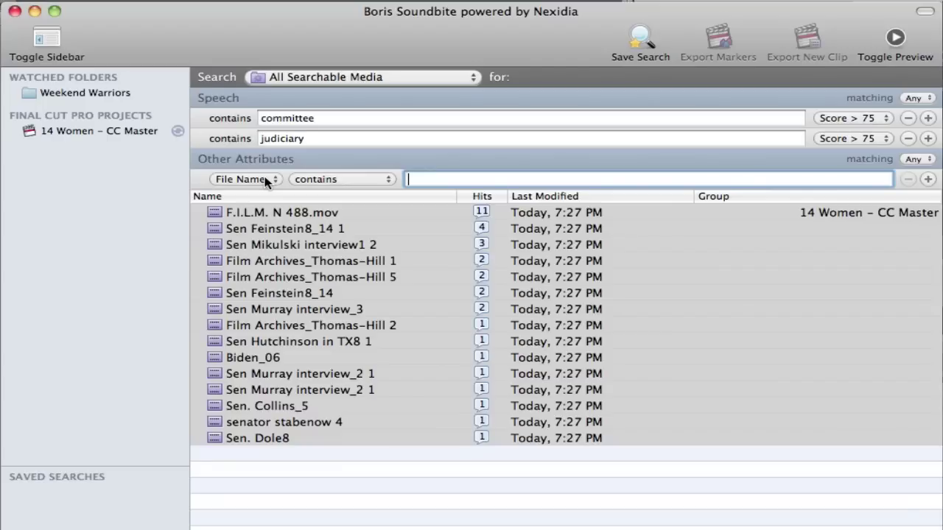
{"action": "left_click", "coordinate": [267, 181]}
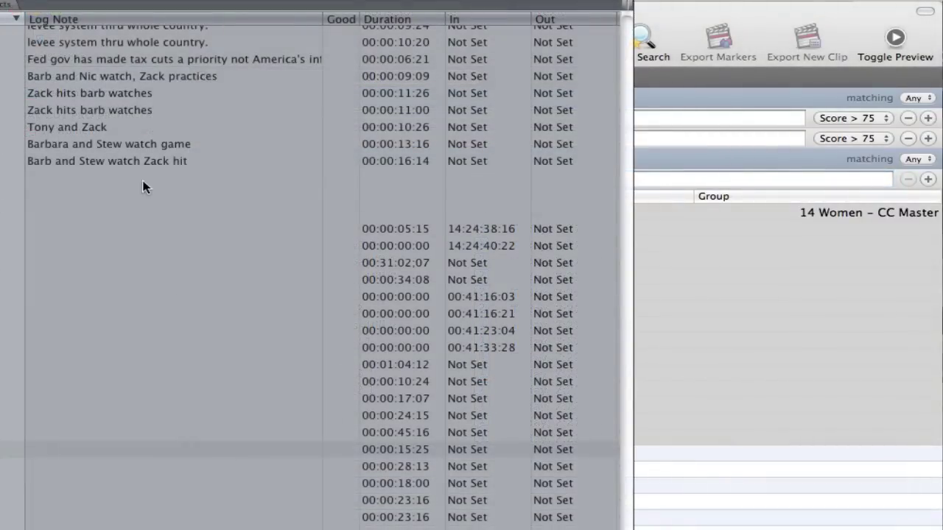
{"action": "scroll", "coordinate": [134, 121], "scroll_direction": "up", "scroll_amount": 4}
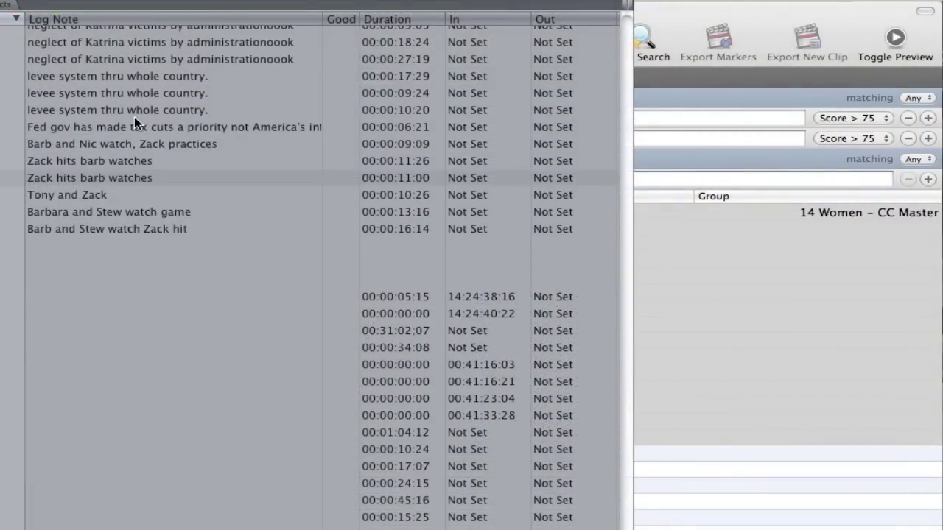
{"action": "scroll", "coordinate": [134, 116], "scroll_direction": "up", "scroll_amount": 7}
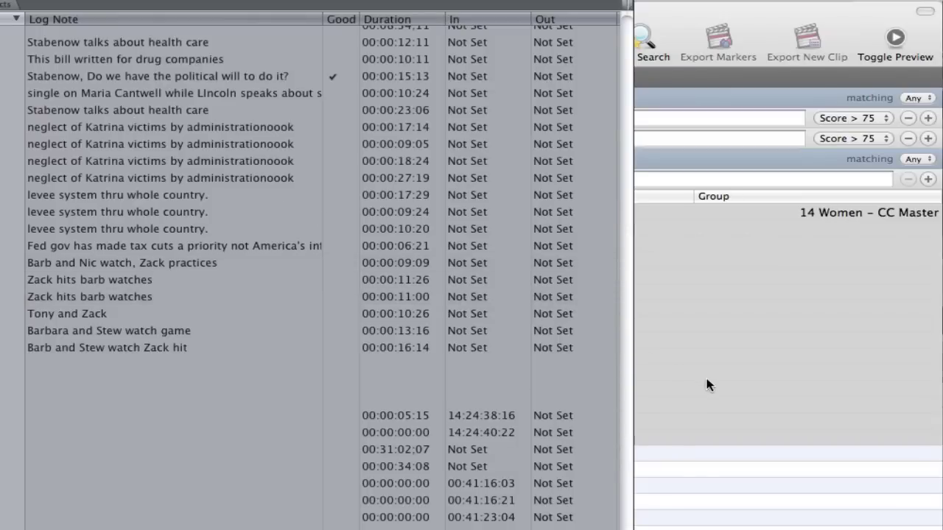
{"action": "left_click", "coordinate": [653, 387]}
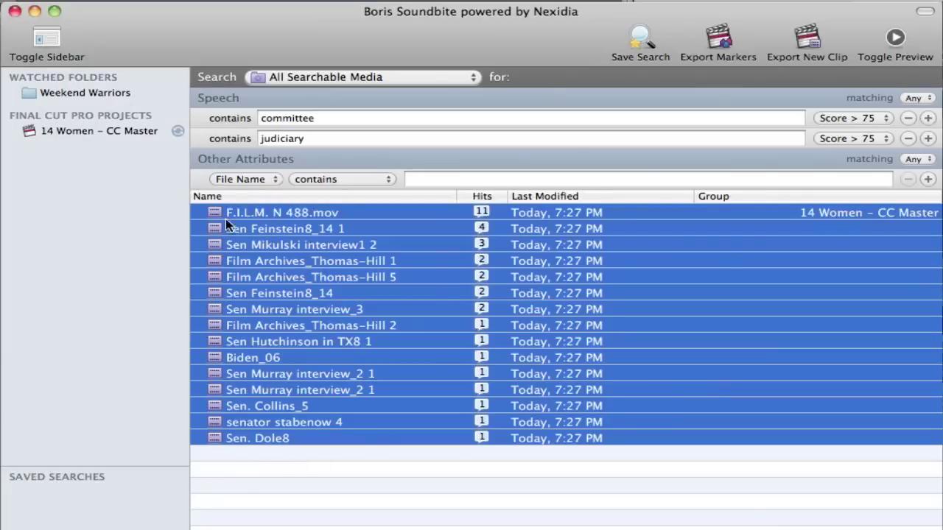
Filter the results to file names containing "Feinstein" and export the markers of Sen Feinstein8_14 1 to Final Cut Pro
{"action": "left_click", "coordinate": [230, 180]}
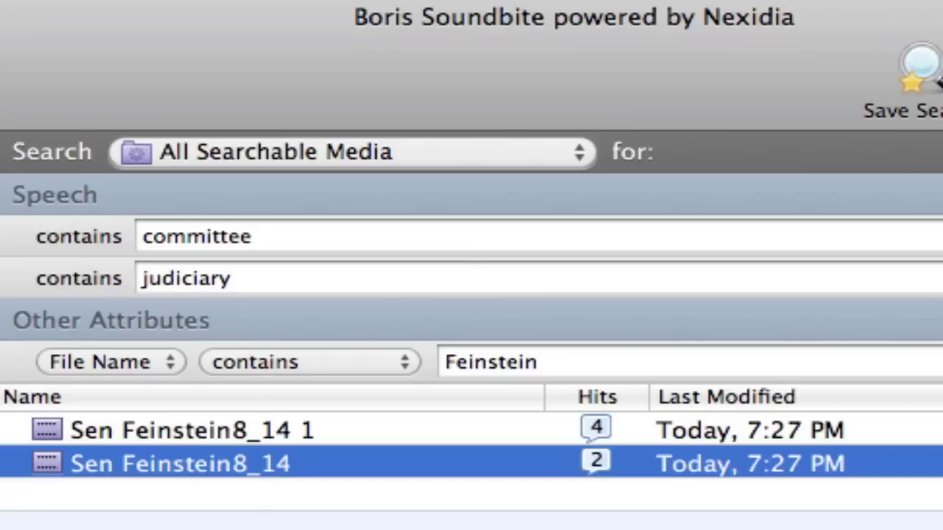
{"action": "left_click", "coordinate": [46, 430]}
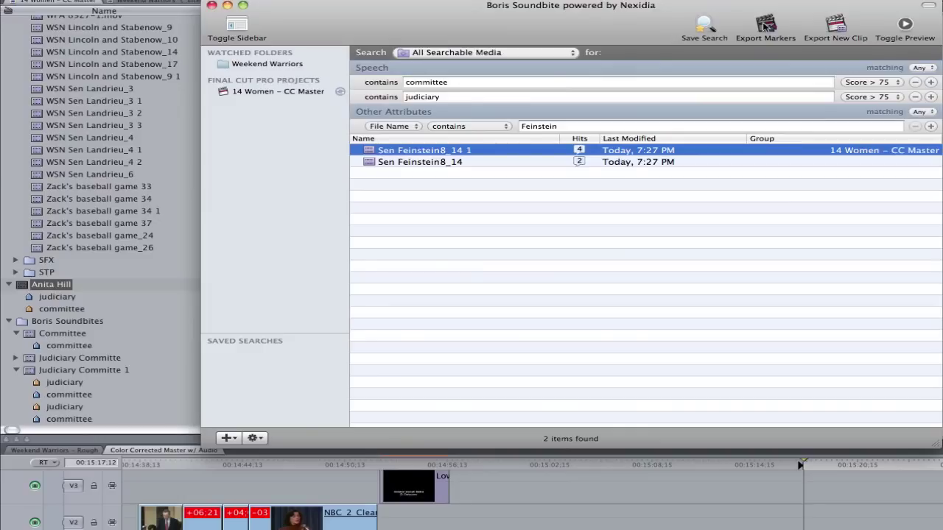
{"action": "left_click", "coordinate": [766, 28]}
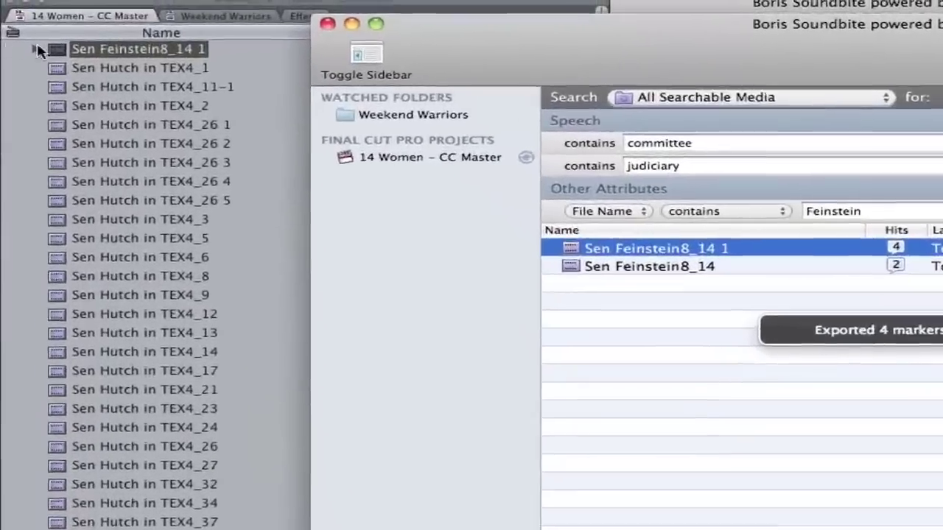
Expand Sen Feinstein8_14 1 in the Final Cut Pro browser to check its judiciary and committee markers
{"action": "left_click", "coordinate": [36, 50]}
{"action": "left_click", "coordinate": [35, 50]}
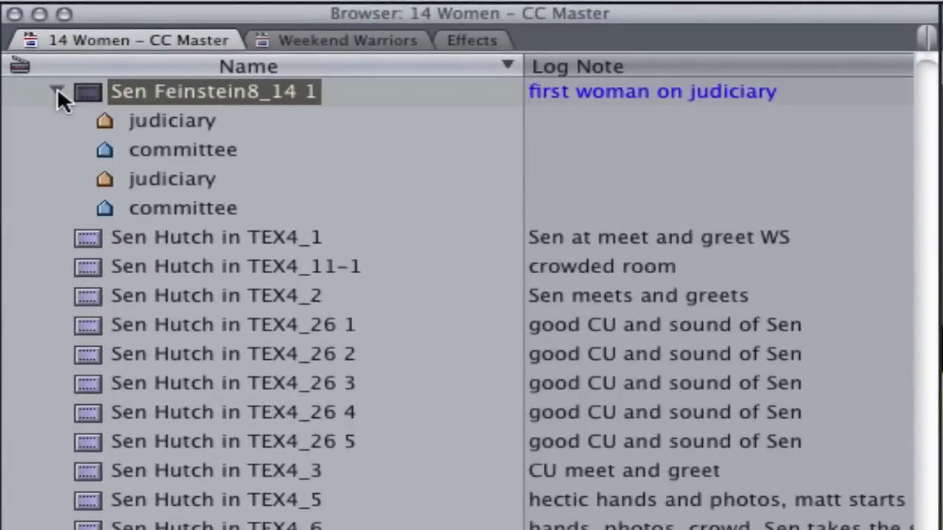
{"action": "scroll", "coordinate": [210, 131], "scroll_direction": "up", "scroll_amount": 2}
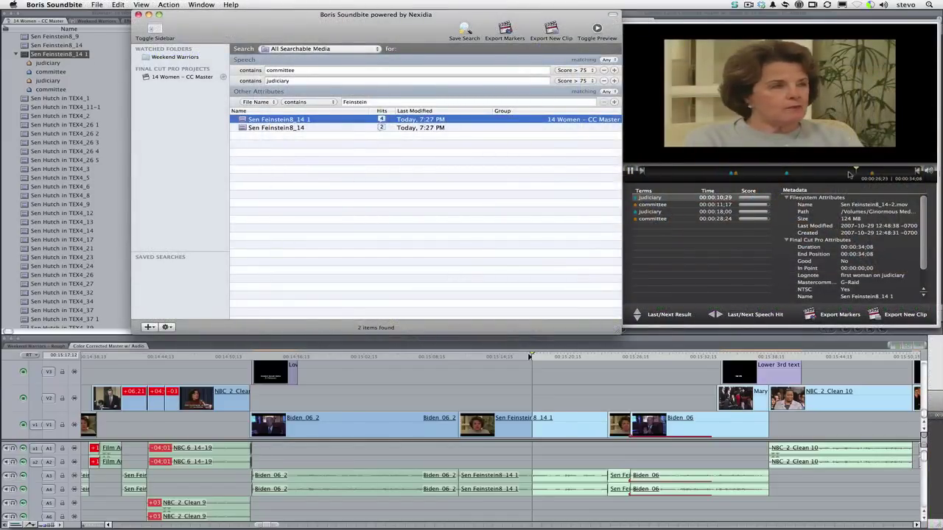
In Boris Soundbite, replace the speech term "committee" with "one of the best things I've done"
{"action": "key", "text": "Tab"}
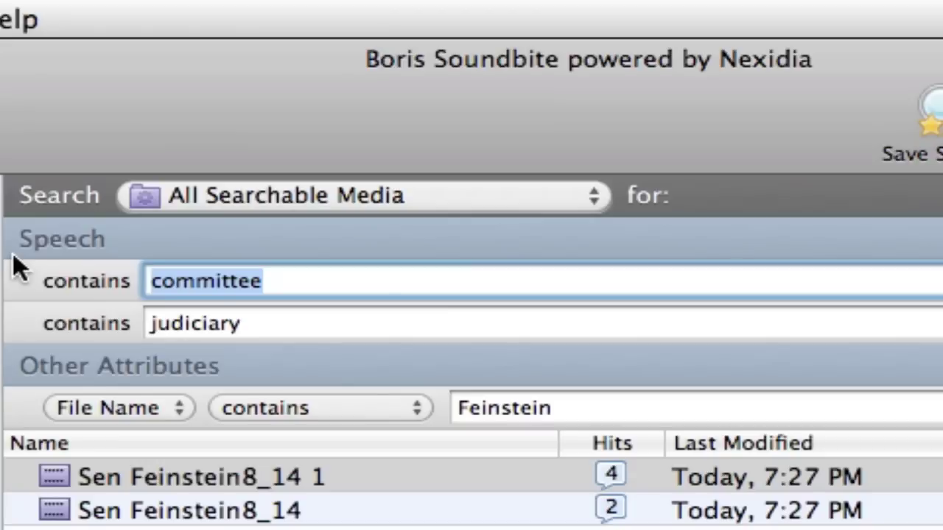
{"action": "type", "text": "one of the best things "}
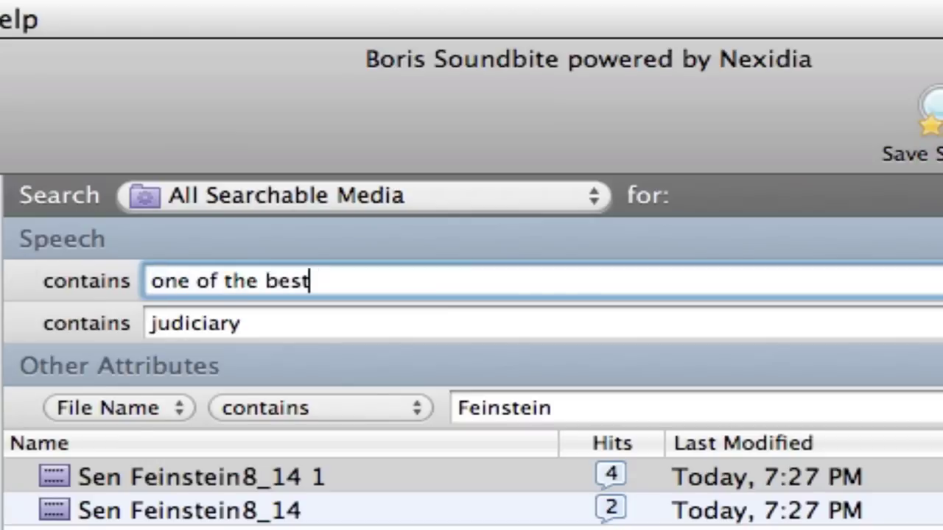
{"action": "type", "text": "I've done"}
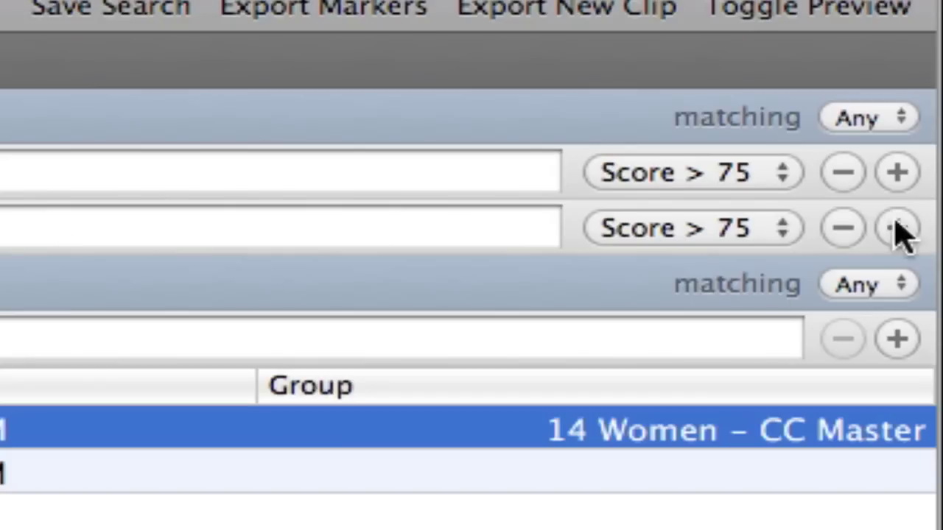
Add "committee" as a third speech term, run the search, and select Sen Feinstein8_14 1
{"action": "left_click", "coordinate": [897, 228]}
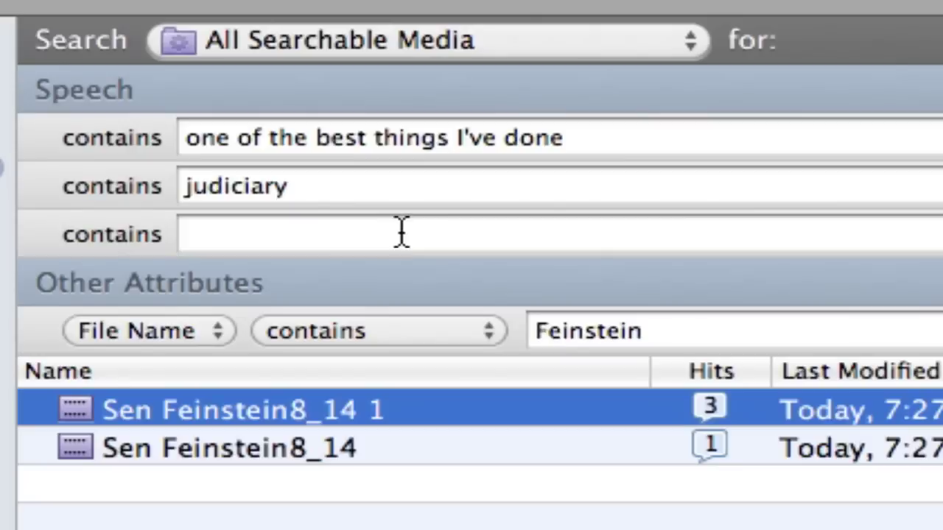
{"action": "left_click", "coordinate": [398, 232]}
{"action": "type", "text": "comittee"}
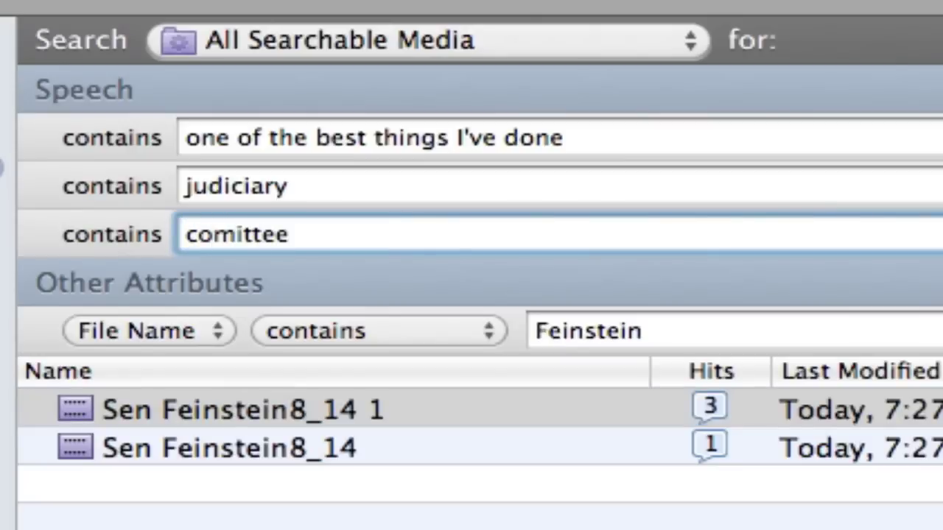
{"action": "key", "text": "Return"}
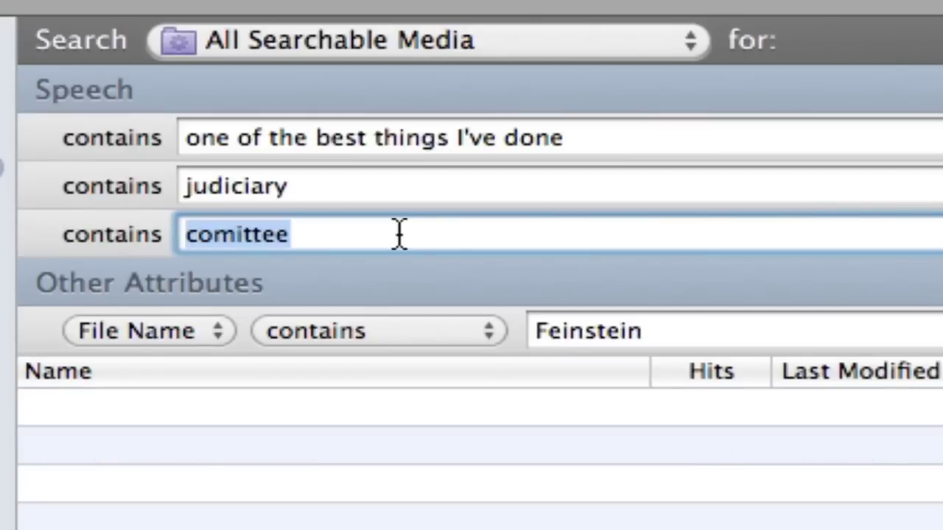
{"action": "double_click", "coordinate": [326, 410]}
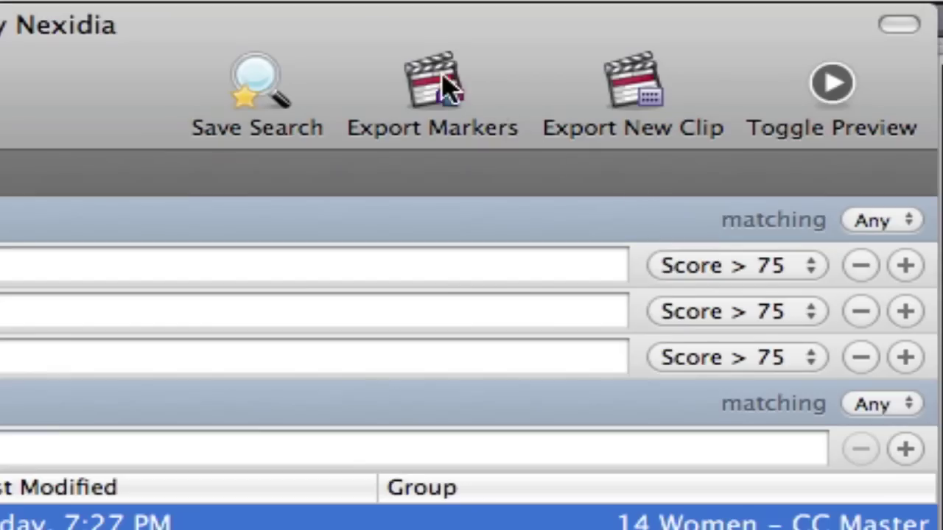
Export the markers of Sen Feinstein8_14 1 and expand the clip in the Final Cut Pro browser to check them
{"action": "left_click", "coordinate": [435, 83]}
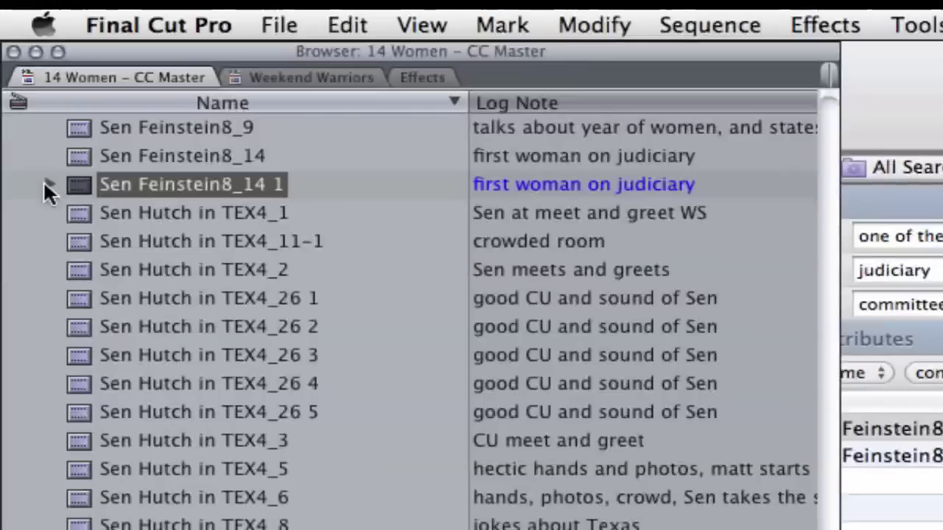
{"action": "left_click", "coordinate": [49, 184]}
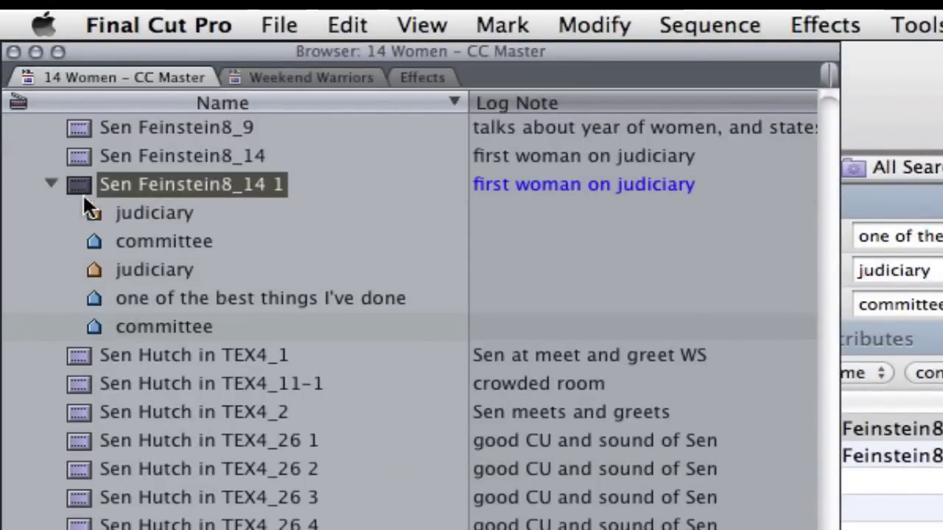
{"action": "mouse_move", "coordinate": [73, 206]}
{"action": "left_mouse_down"}
{"action": "mouse_move", "coordinate": [176, 288]}
{"action": "mouse_move", "coordinate": [184, 328]}
{"action": "left_mouse_up"}
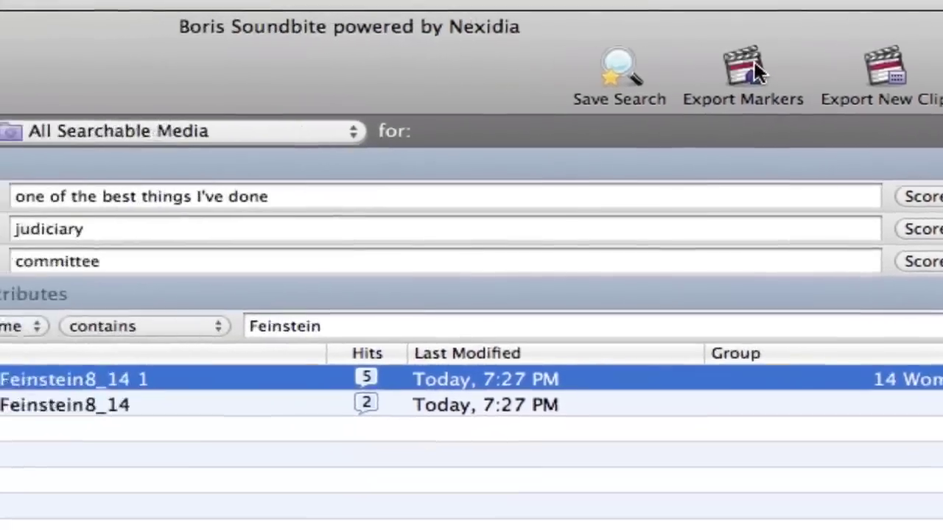
Export the markers of Sen Feinstein8_14 1 again from Boris Soundbite and expand the clip in the browser once more
{"action": "left_click", "coordinate": [611, 63]}
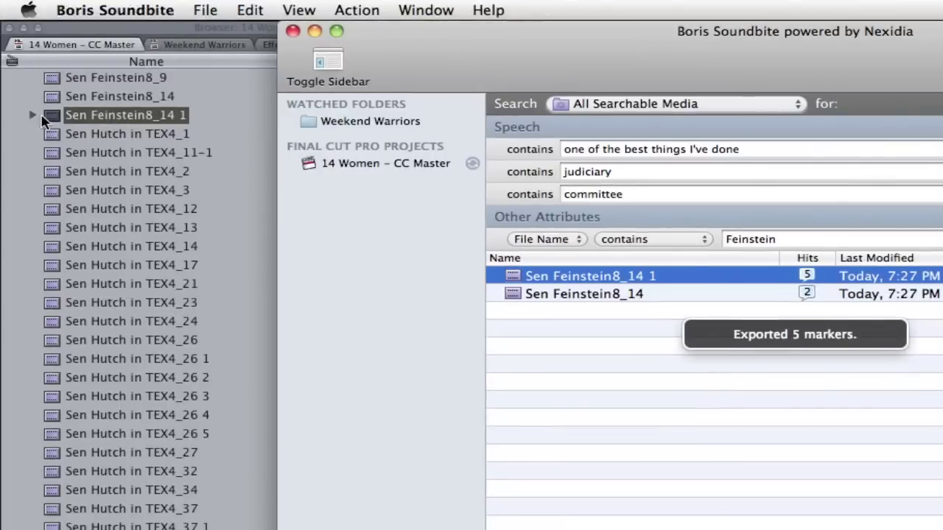
{"action": "left_click", "coordinate": [32, 116]}
{"action": "left_click", "coordinate": [33, 116]}
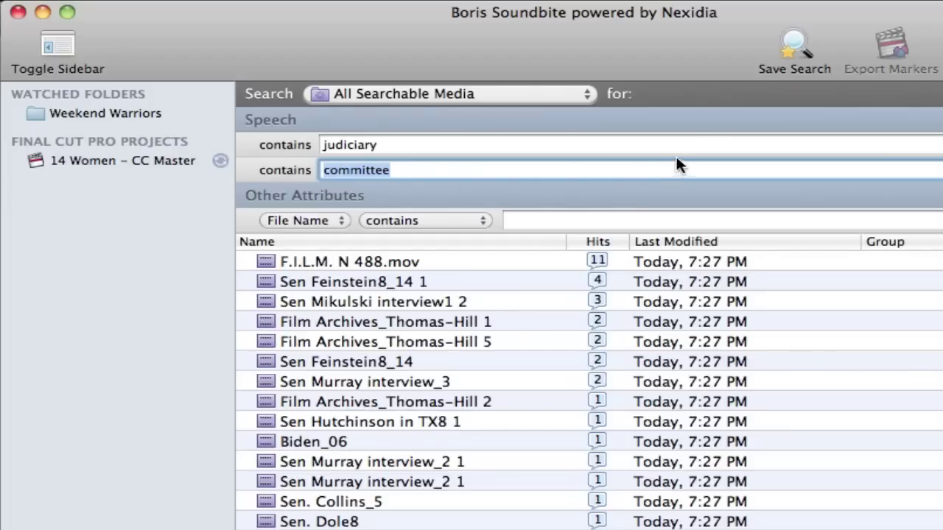
Save the current judiciary and committee speech search as a new saved search named "judiciary committee"
{"action": "left_click", "coordinate": [793, 43]}
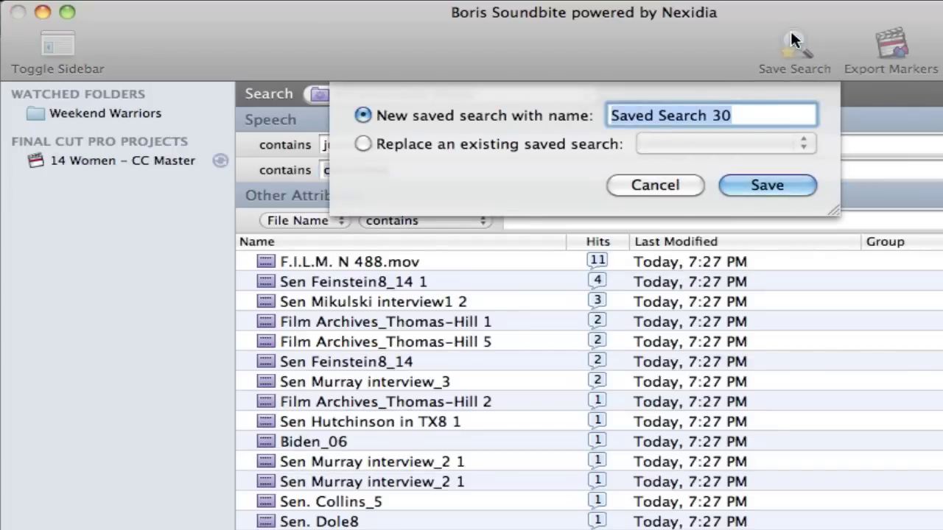
{"action": "type", "text": "judiciary committe"}
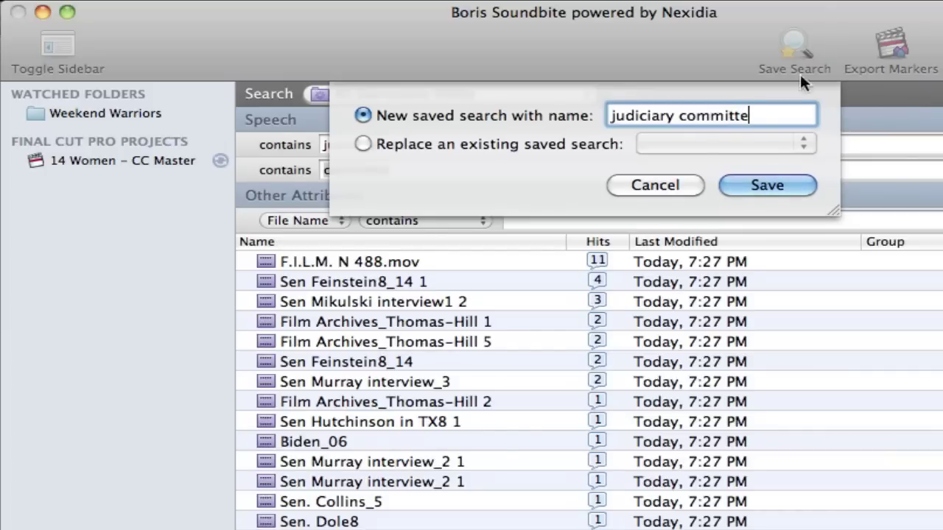
{"action": "type", "text": "e"}
{"action": "left_click", "coordinate": [760, 184]}
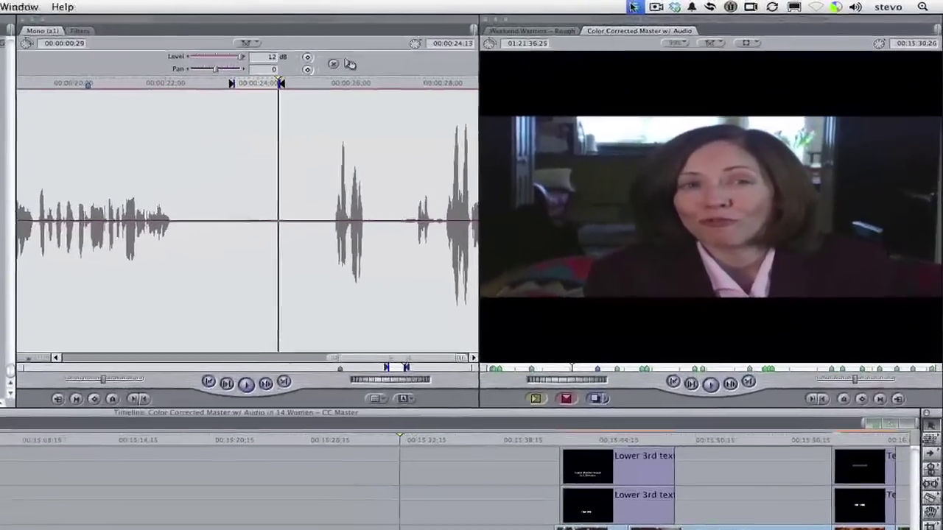
Launch the saved search "judiciary committee" directly while working in Final Cut Pro
{"action": "left_click", "coordinate": [695, 5]}
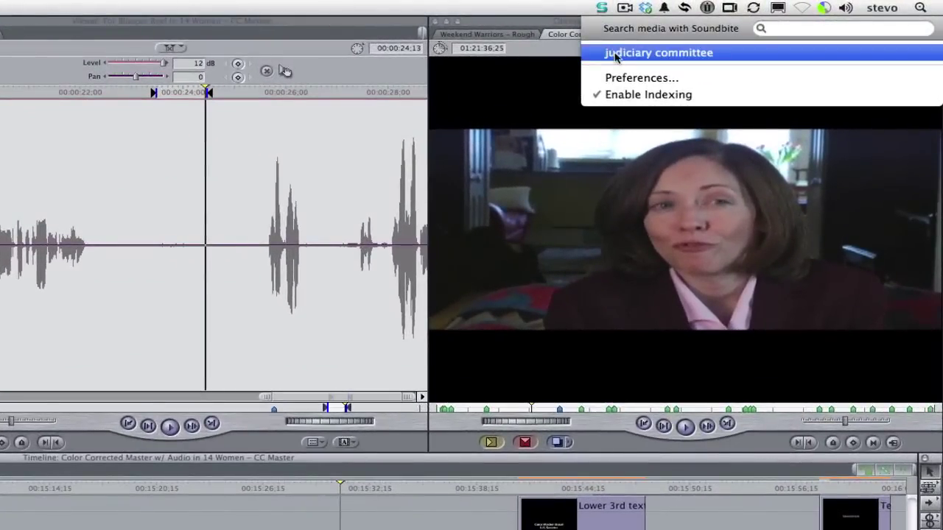
{"action": "left_click", "coordinate": [616, 58]}
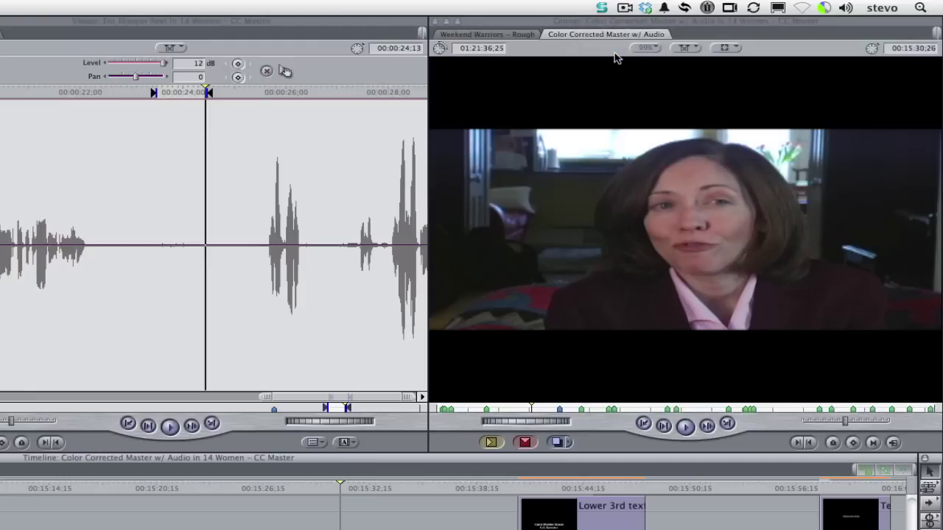